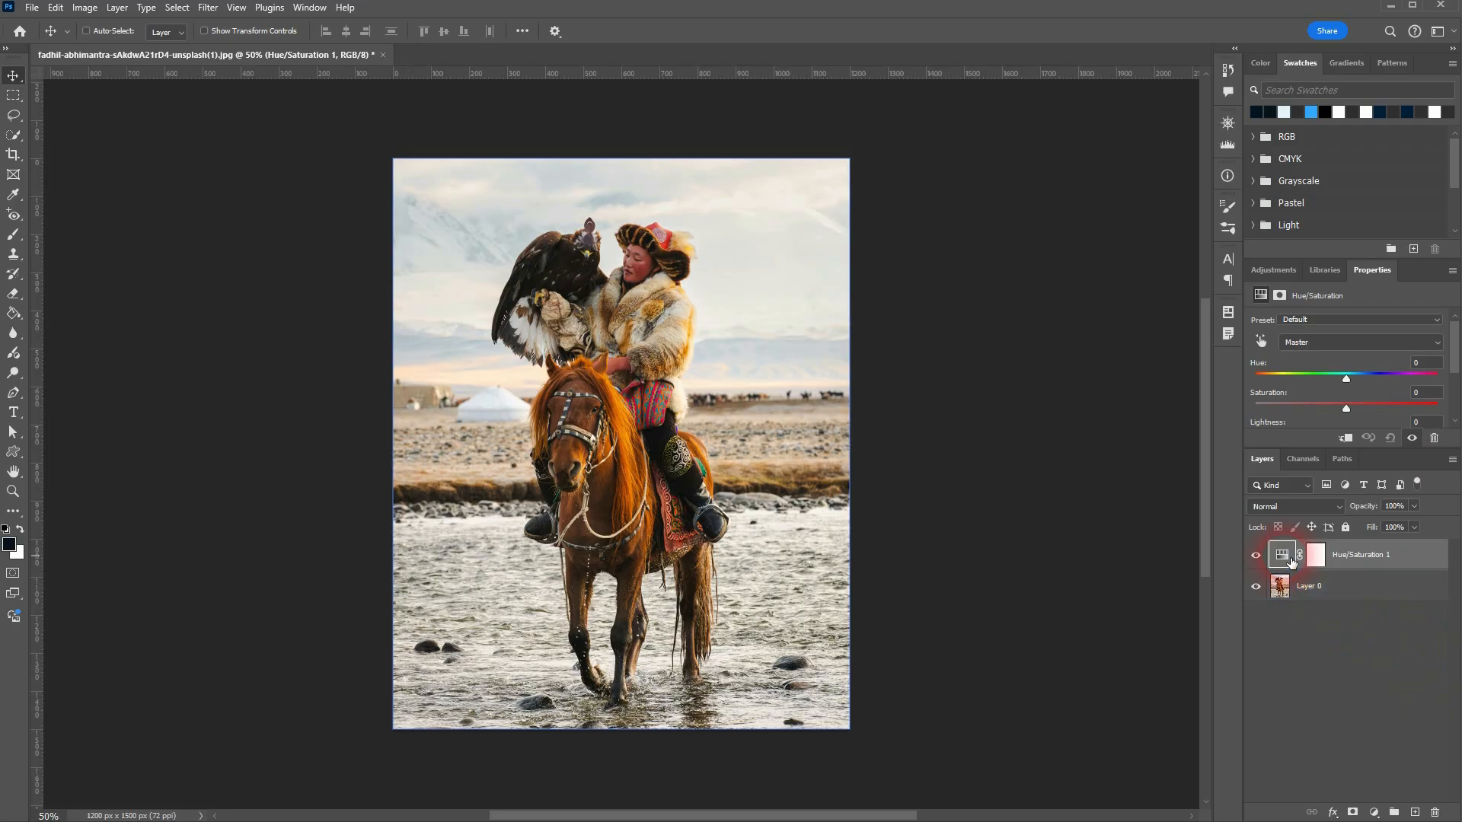
Step: Display the Hue/Saturation adjustment's properties and float them as a separate window beside the photo
{"action": "left_click", "coordinate": [1316, 554]}
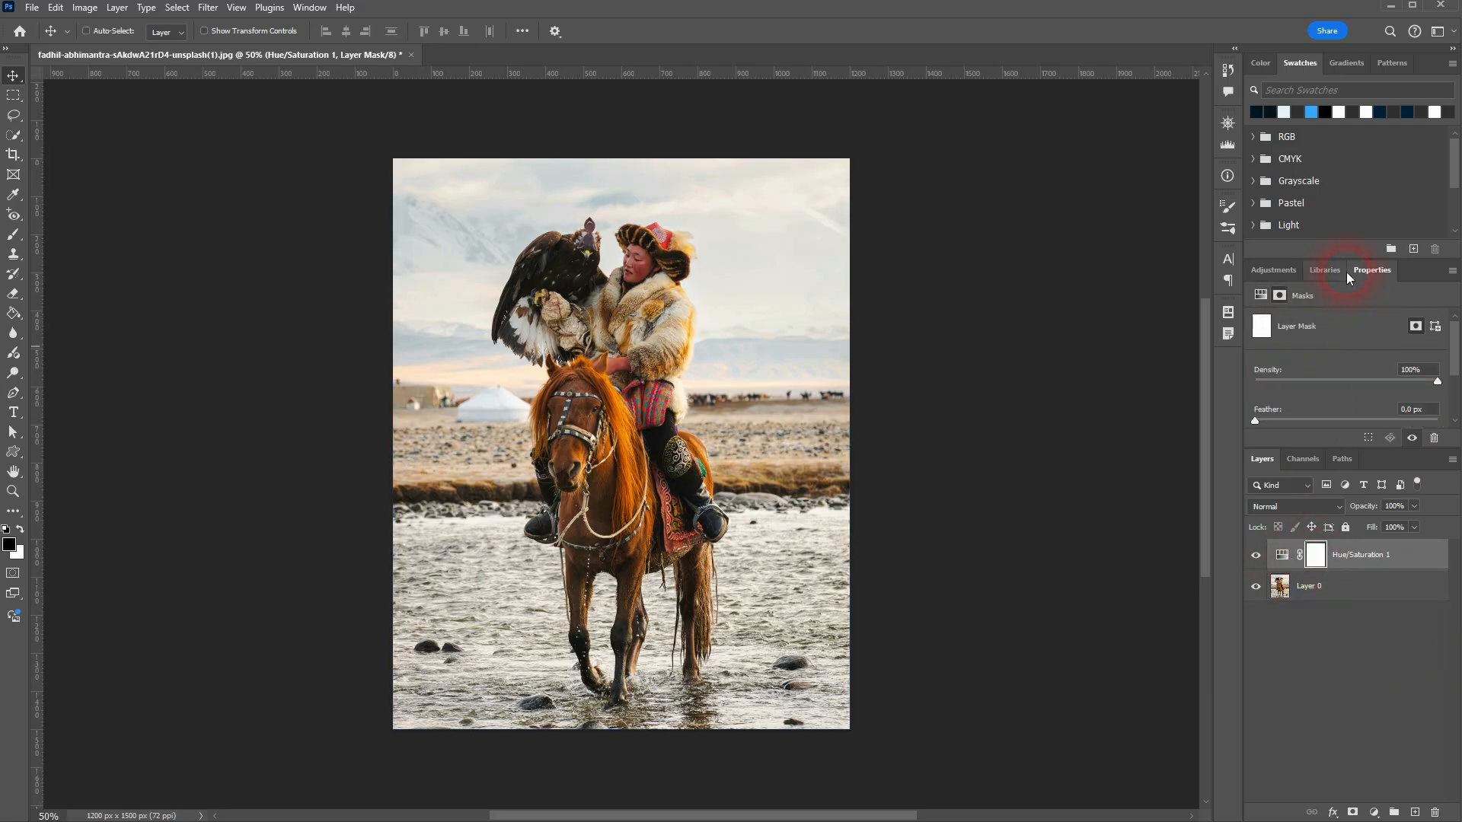
{"action": "left_click", "coordinate": [1282, 554]}
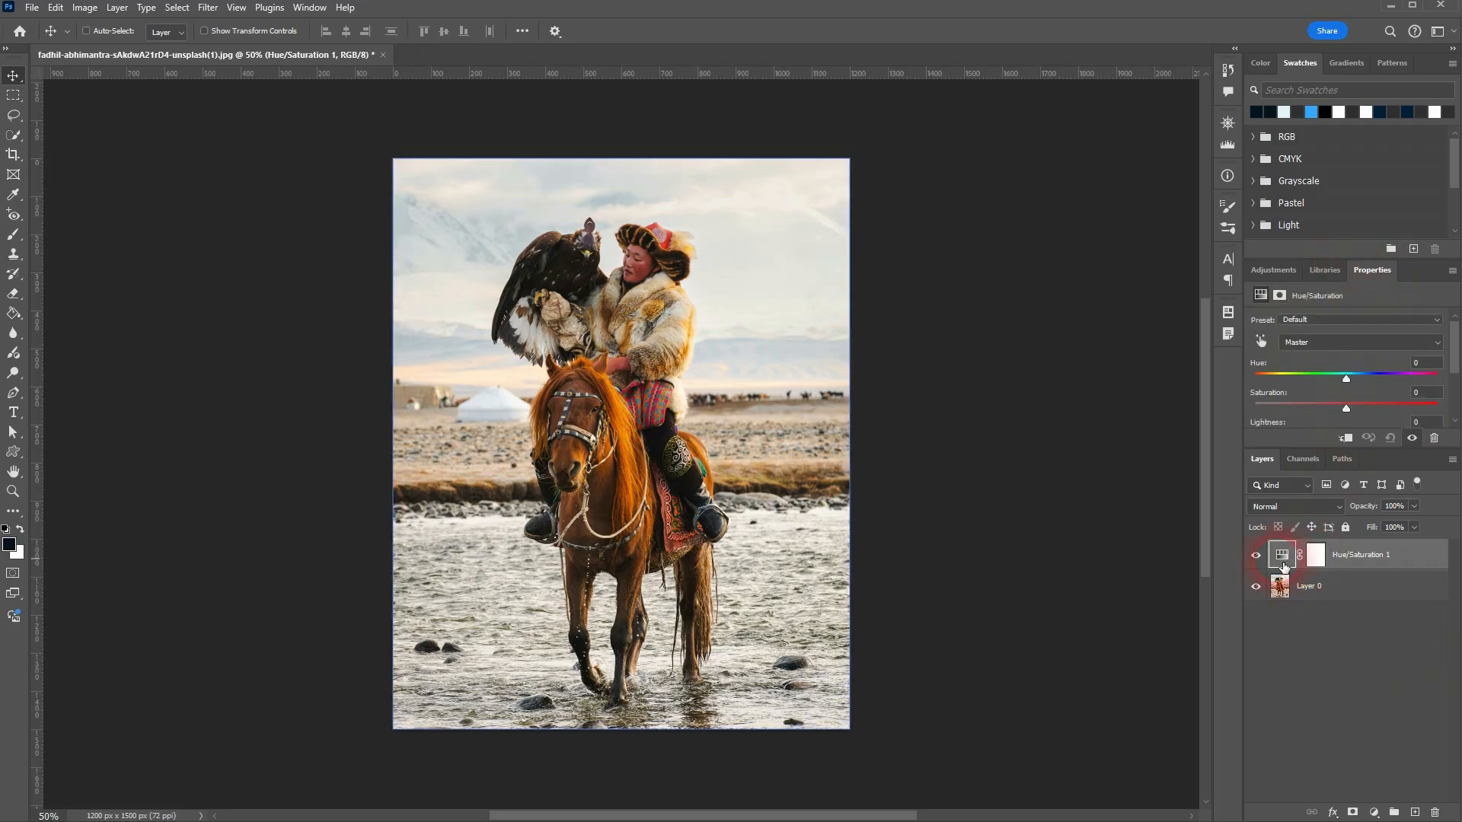
{"action": "left_click", "coordinate": [309, 7]}
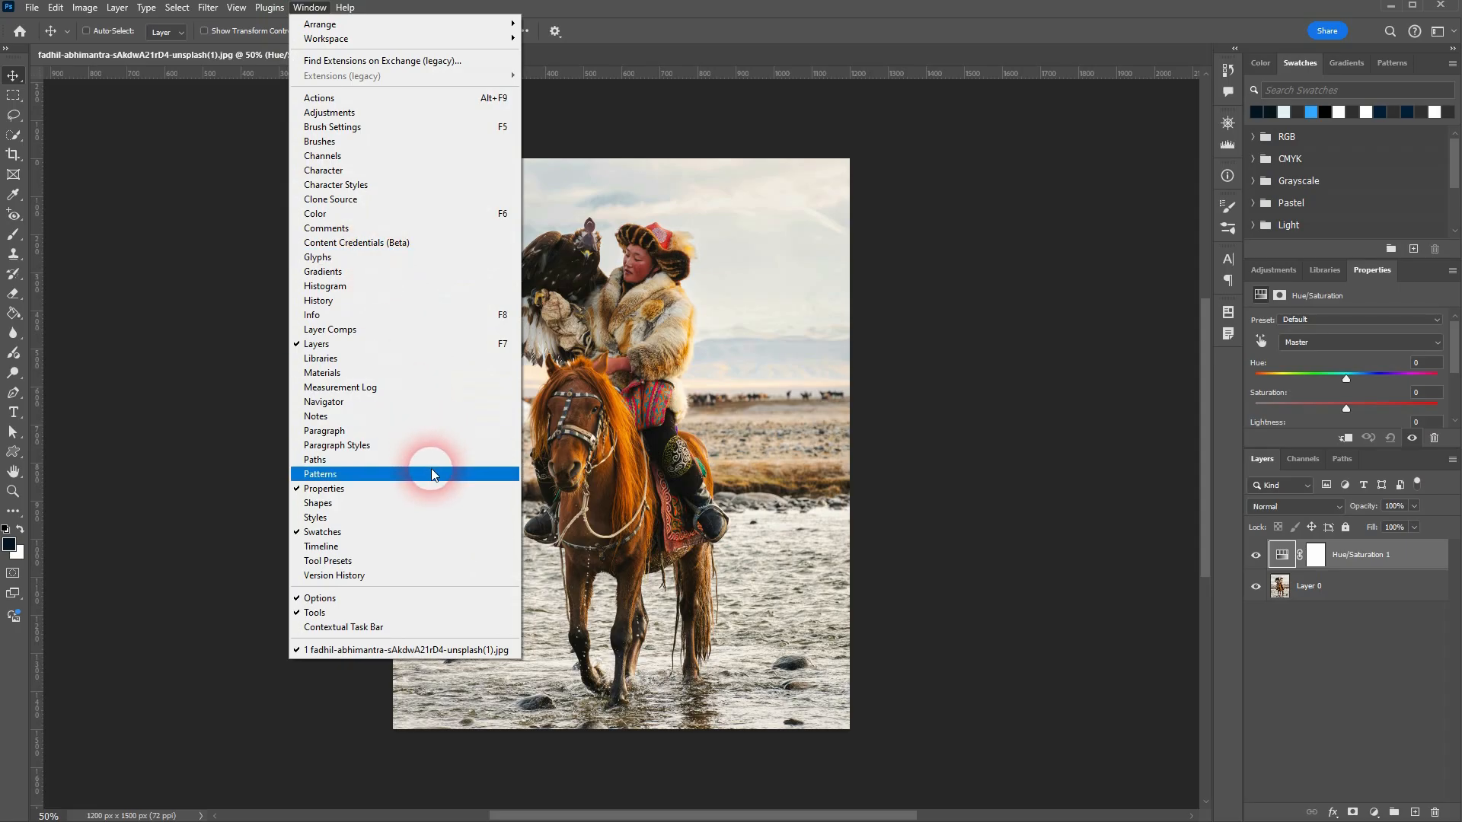
{"action": "left_click_drag", "start_coordinate": [1368, 273], "coordinate": [925, 219]}
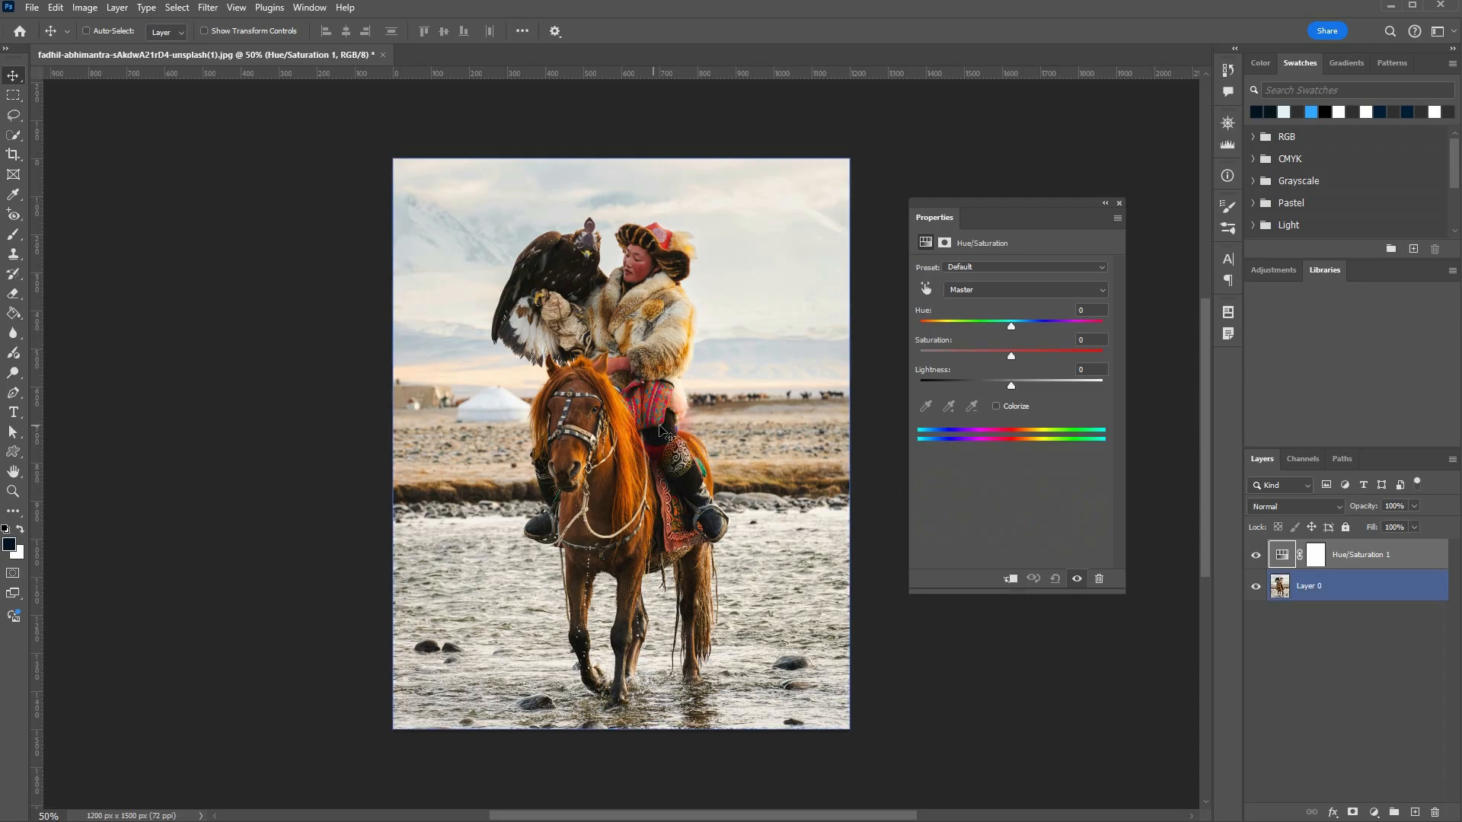
Step: Set the master Hue to -13 and toggle the adjustment layer's visibility to compare with the original
{"action": "mouse_move", "coordinate": [1009, 325]}
{"action": "left_mouse_down"}
{"action": "mouse_move", "coordinate": [916, 324]}
{"action": "mouse_move", "coordinate": [1105, 317]}
{"action": "mouse_move", "coordinate": [999, 333]}
{"action": "left_mouse_up"}
{"action": "left_click", "coordinate": [1385, 567]}
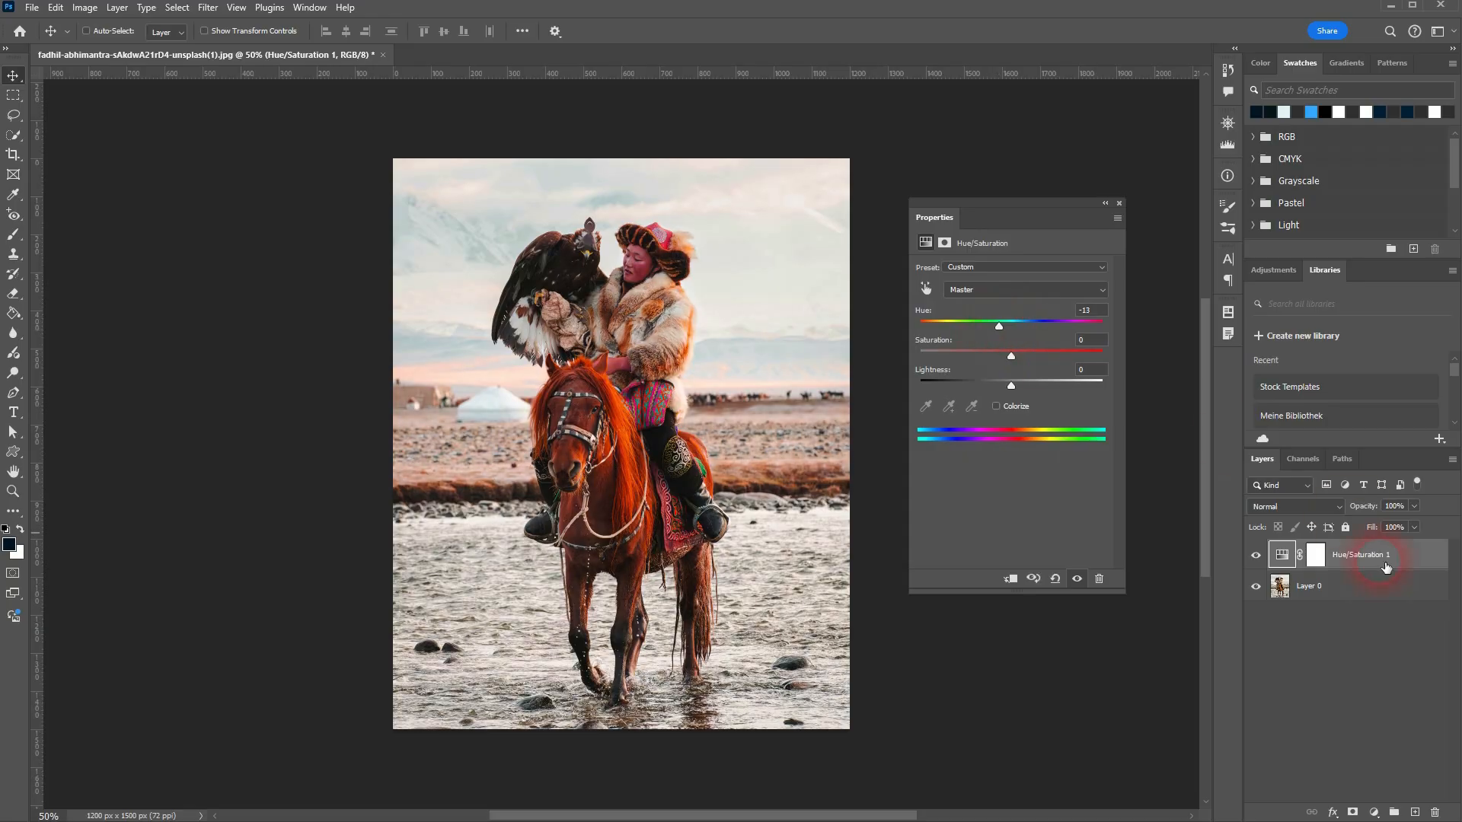
{"action": "left_click", "coordinate": [1256, 558]}
{"action": "left_click", "coordinate": [1256, 556]}
{"action": "left_click", "coordinate": [1256, 557]}
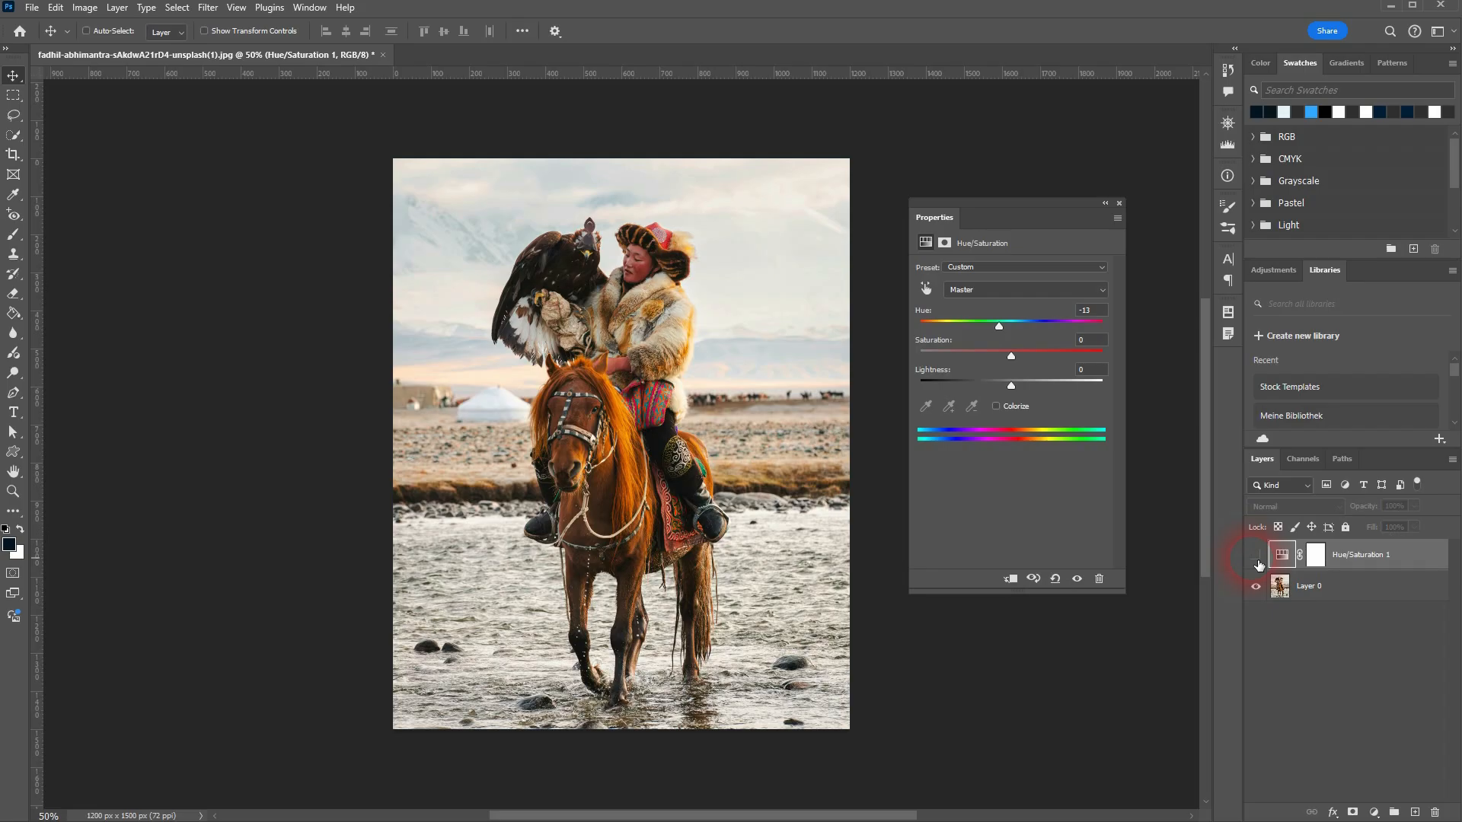
{"action": "left_click", "coordinate": [1257, 558]}
Step: Set the master Hue to +11 and compare the photo with the adjustment layer hidden and shown
{"action": "left_click_drag", "start_coordinate": [999, 328], "coordinate": [1021, 332]}
{"action": "left_click", "coordinate": [1281, 557]}
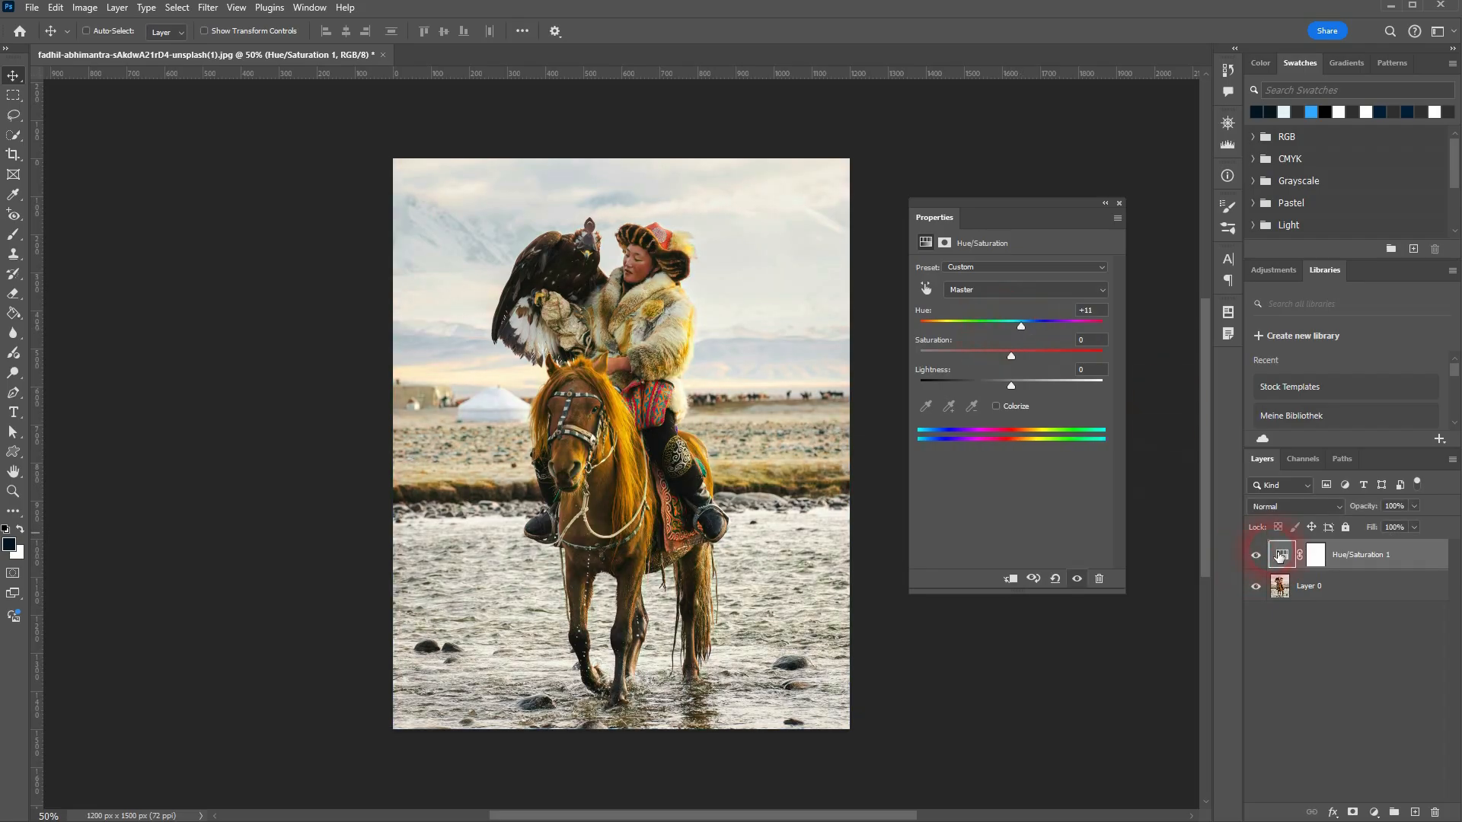
{"action": "left_click", "coordinate": [1257, 560]}
{"action": "left_click", "coordinate": [1256, 556]}
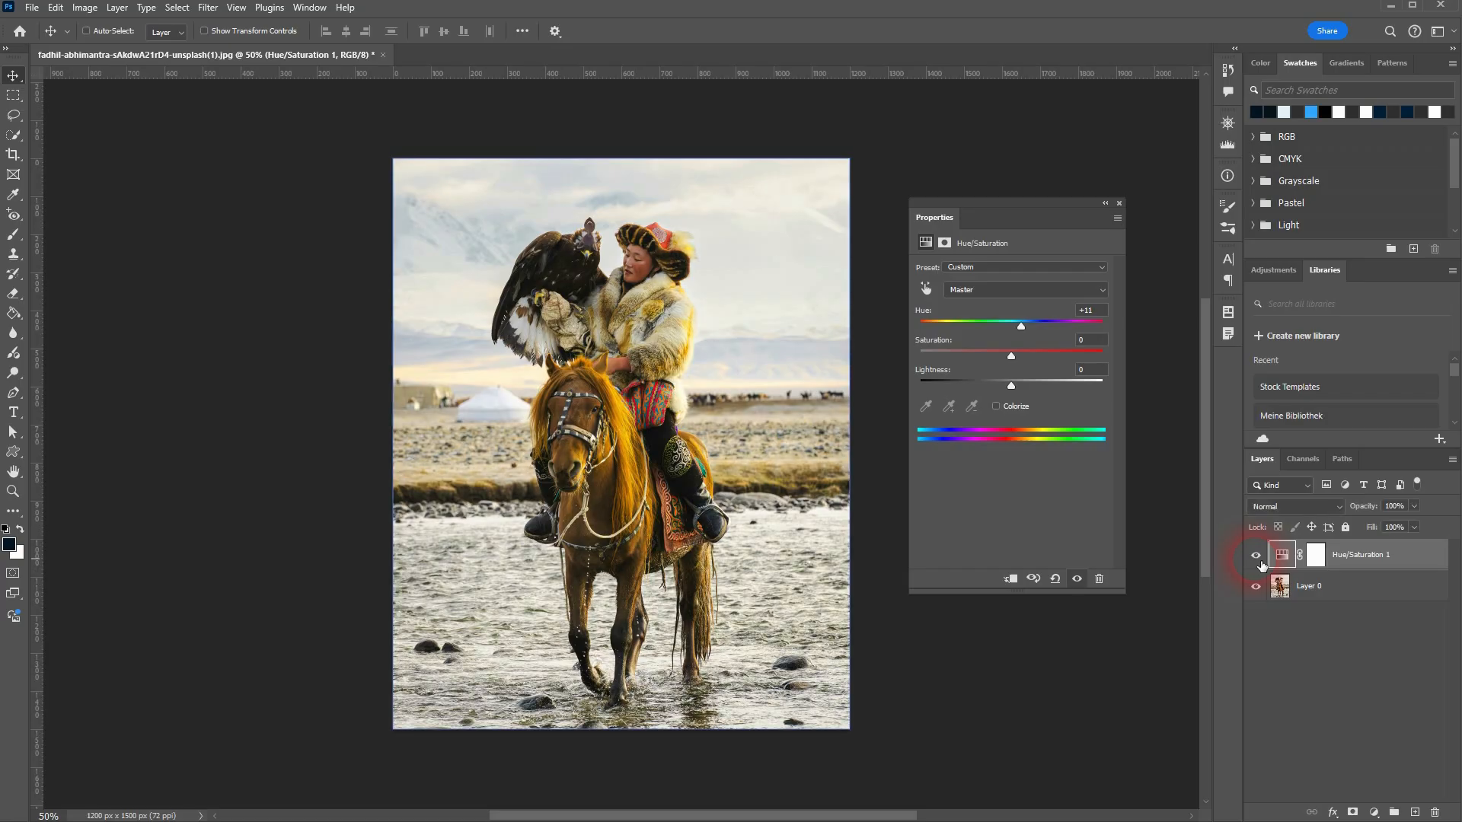
Step: Try extreme saturation at +100, then set the master Hue to -14, Saturation to -3 and Lightness to -1
{"action": "left_click_drag", "start_coordinate": [1021, 326], "coordinate": [1145, 354]}
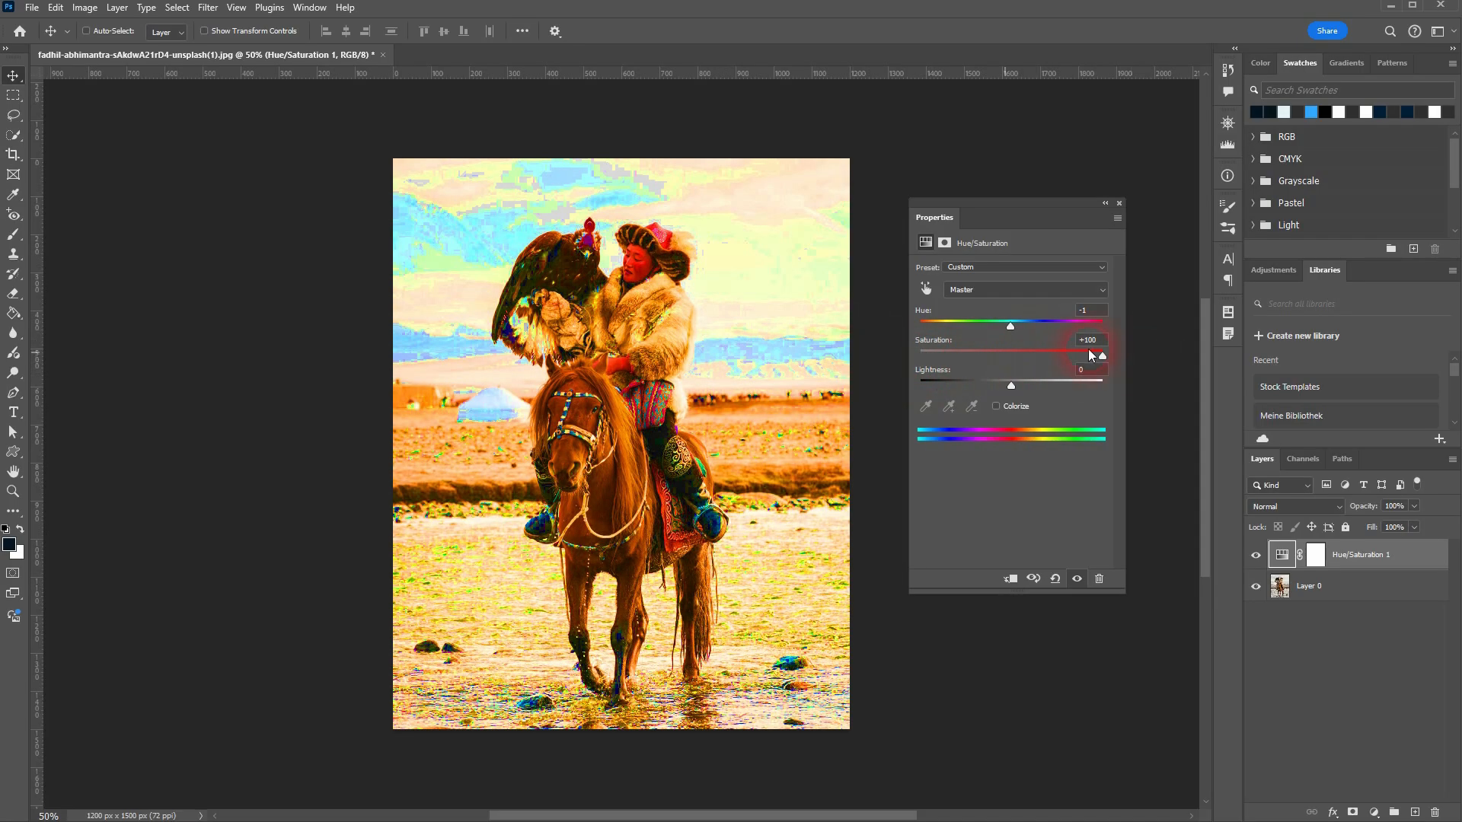
{"action": "mouse_move", "coordinate": [1009, 328]}
{"action": "left_mouse_down"}
{"action": "mouse_move", "coordinate": [963, 326]}
{"action": "mouse_move", "coordinate": [1084, 327]}
{"action": "mouse_move", "coordinate": [1002, 327]}
{"action": "left_mouse_up"}
{"action": "left_click_drag", "start_coordinate": [1102, 350], "coordinate": [1030, 354]}
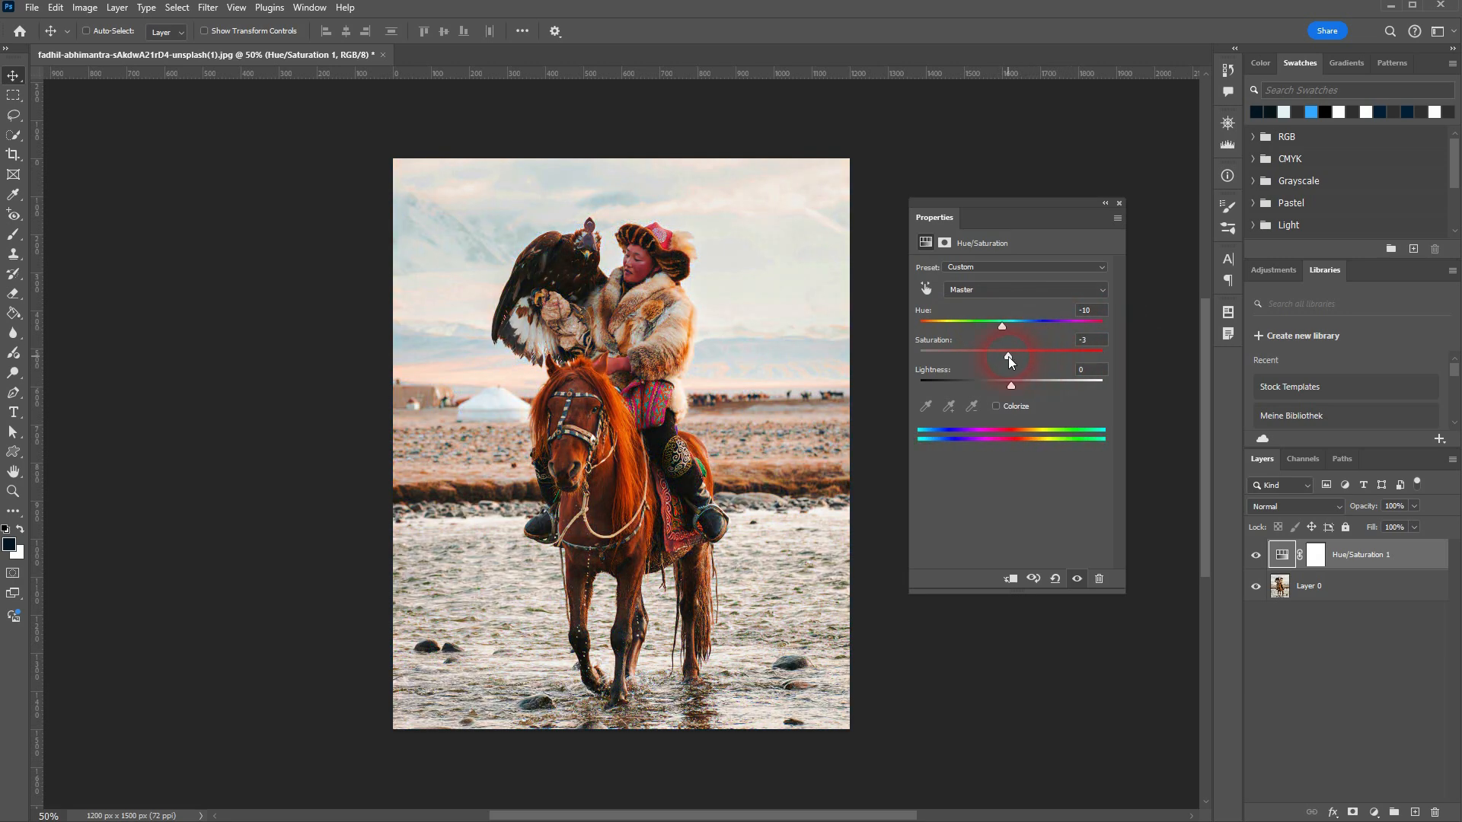
{"action": "left_click_drag", "start_coordinate": [1002, 327], "coordinate": [998, 329]}
{"action": "left_click", "coordinate": [1087, 308]}
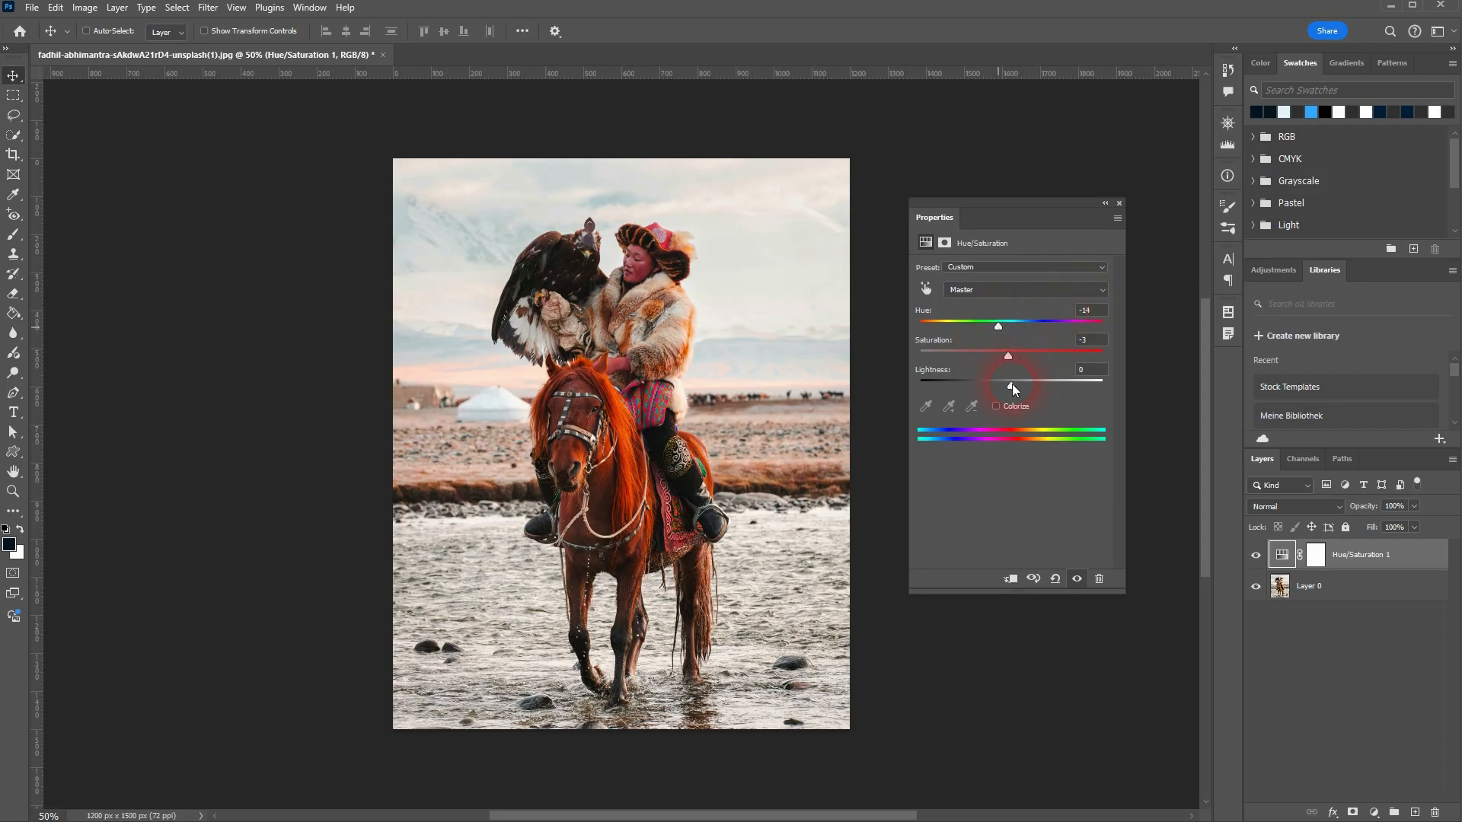
{"action": "mouse_move", "coordinate": [1011, 386]}
{"action": "left_mouse_down"}
{"action": "mouse_move", "coordinate": [912, 386]}
{"action": "mouse_move", "coordinate": [1135, 380]}
{"action": "mouse_move", "coordinate": [999, 388]}
{"action": "mouse_move", "coordinate": [1011, 391]}
{"action": "left_mouse_up"}
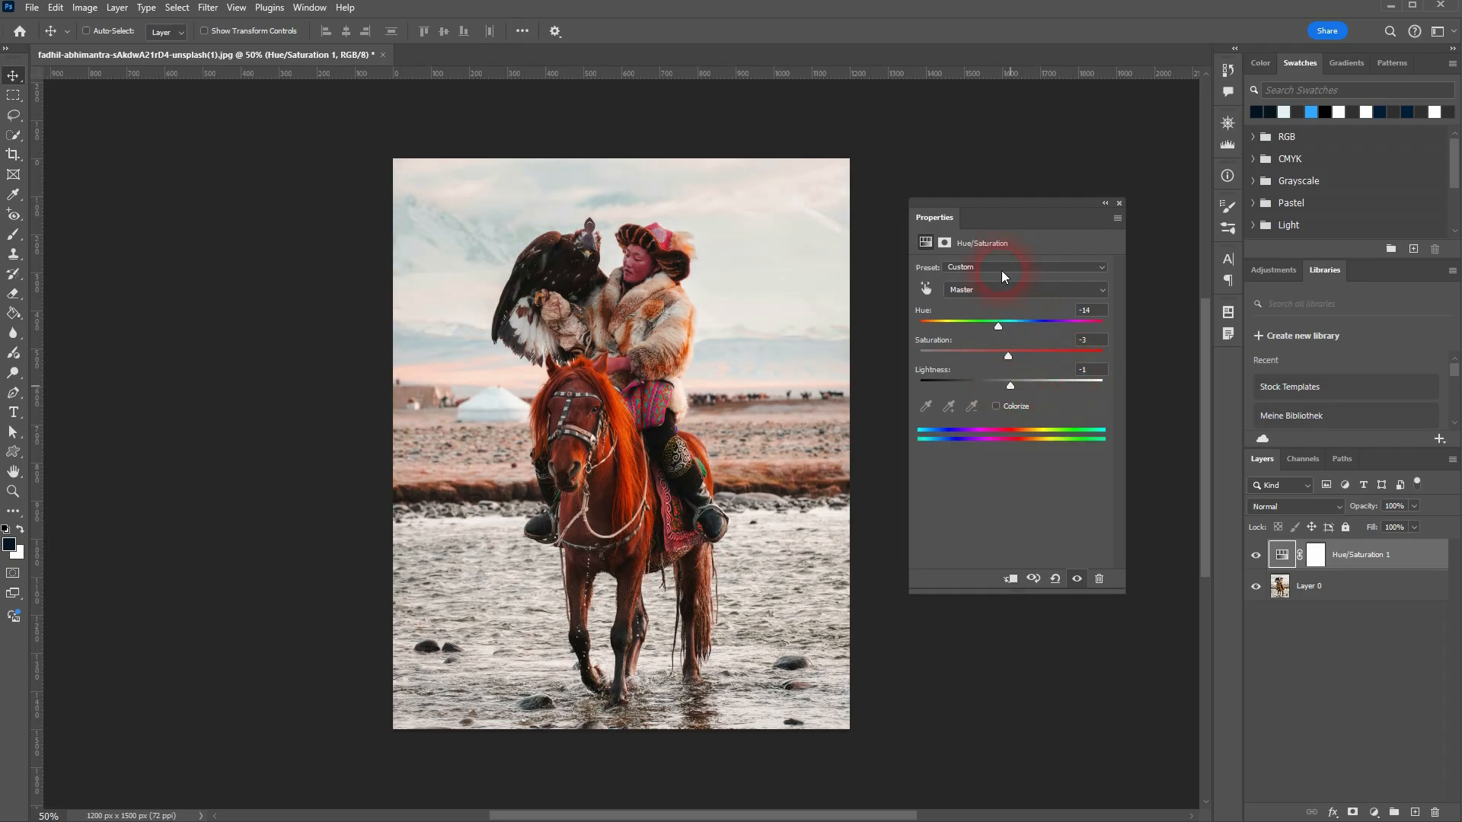
Step: Inspect the Reds range, return to Master and reset the Hue/Saturation adjustment to its defaults
{"action": "left_click", "coordinate": [1008, 290]}
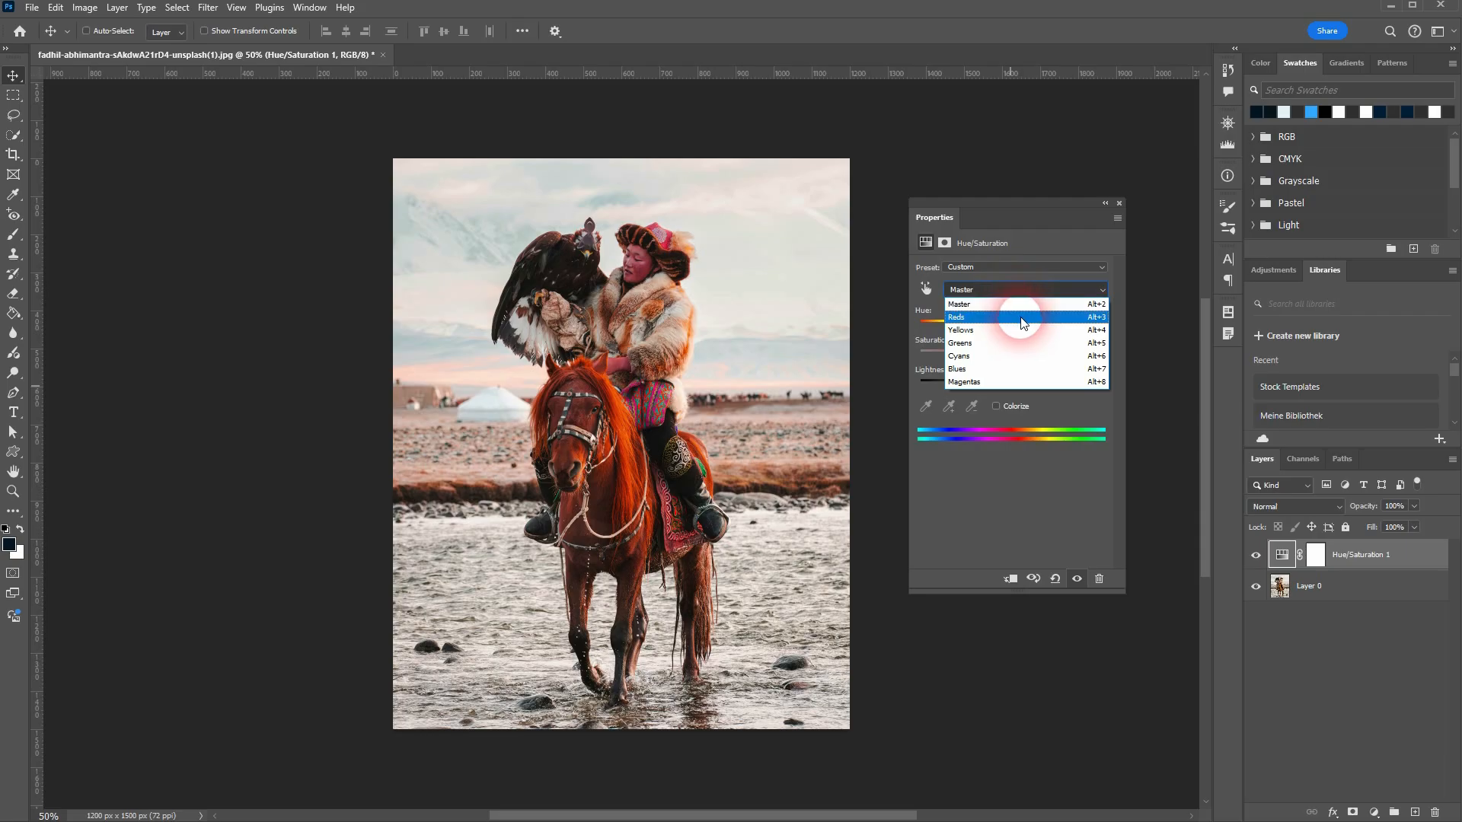
{"action": "left_click", "coordinate": [1022, 322]}
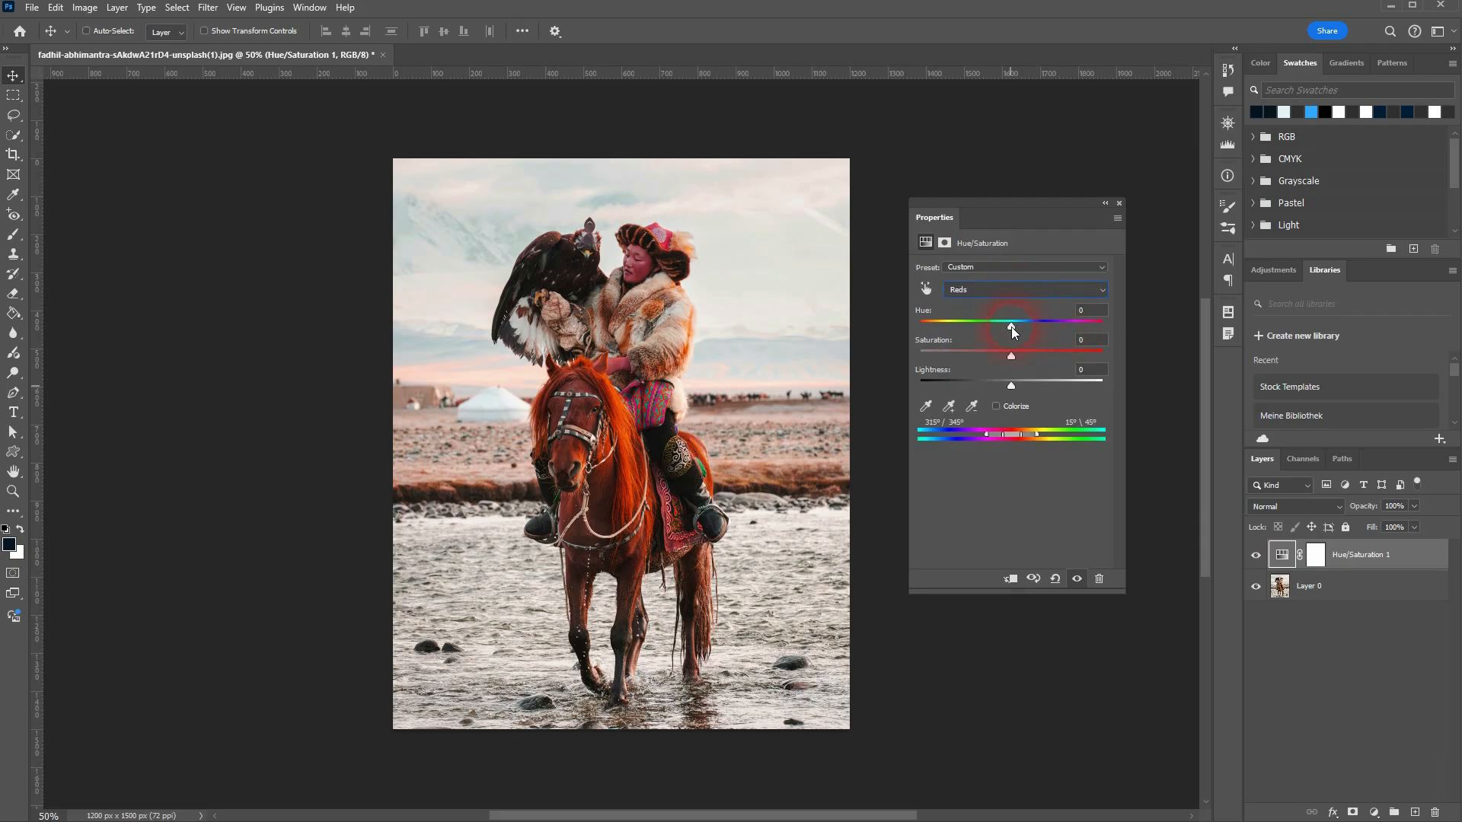
{"action": "left_click", "coordinate": [988, 293]}
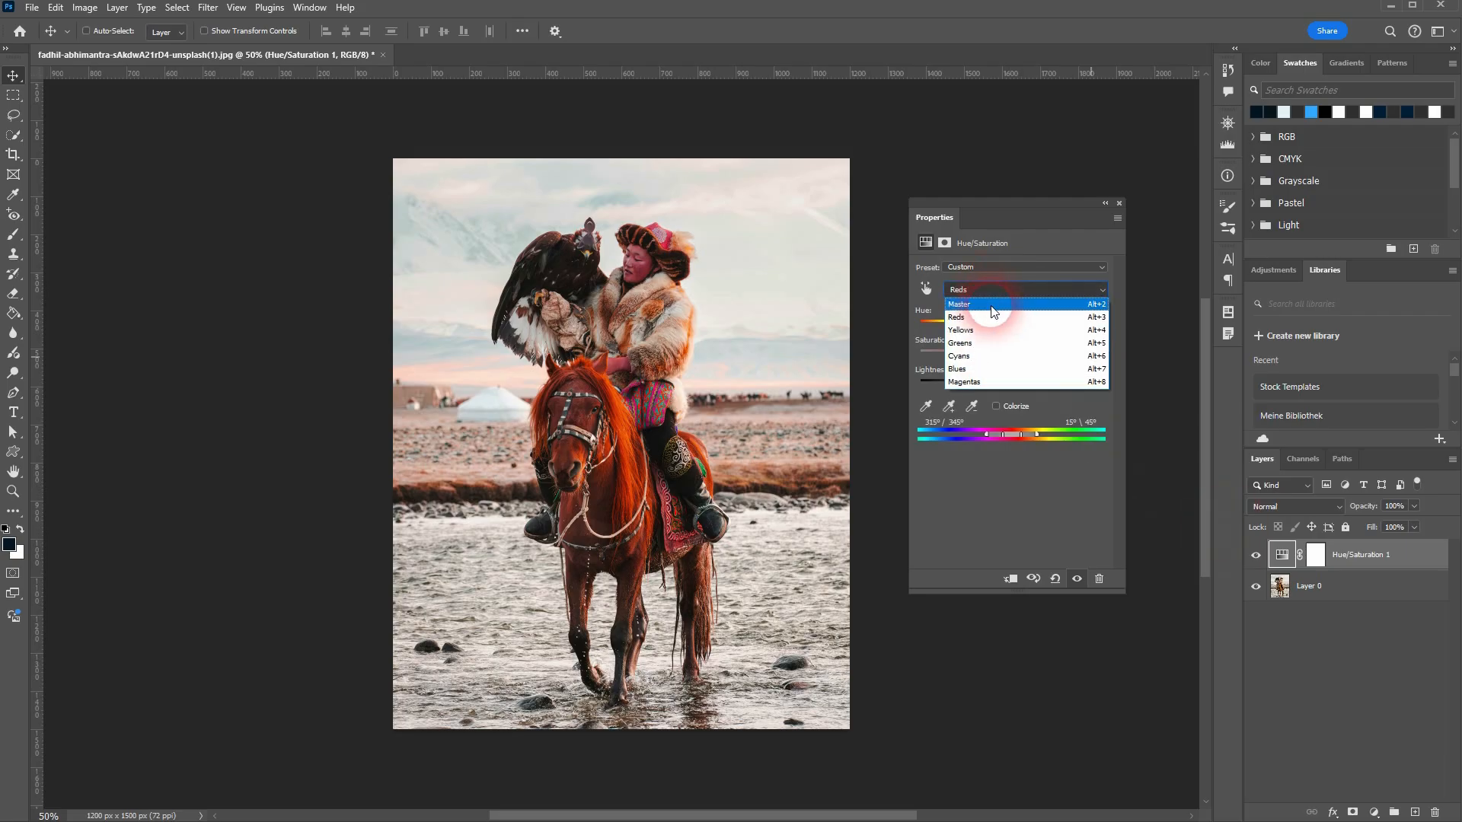
{"action": "left_click", "coordinate": [991, 311]}
{"action": "left_click", "coordinate": [1057, 580]}
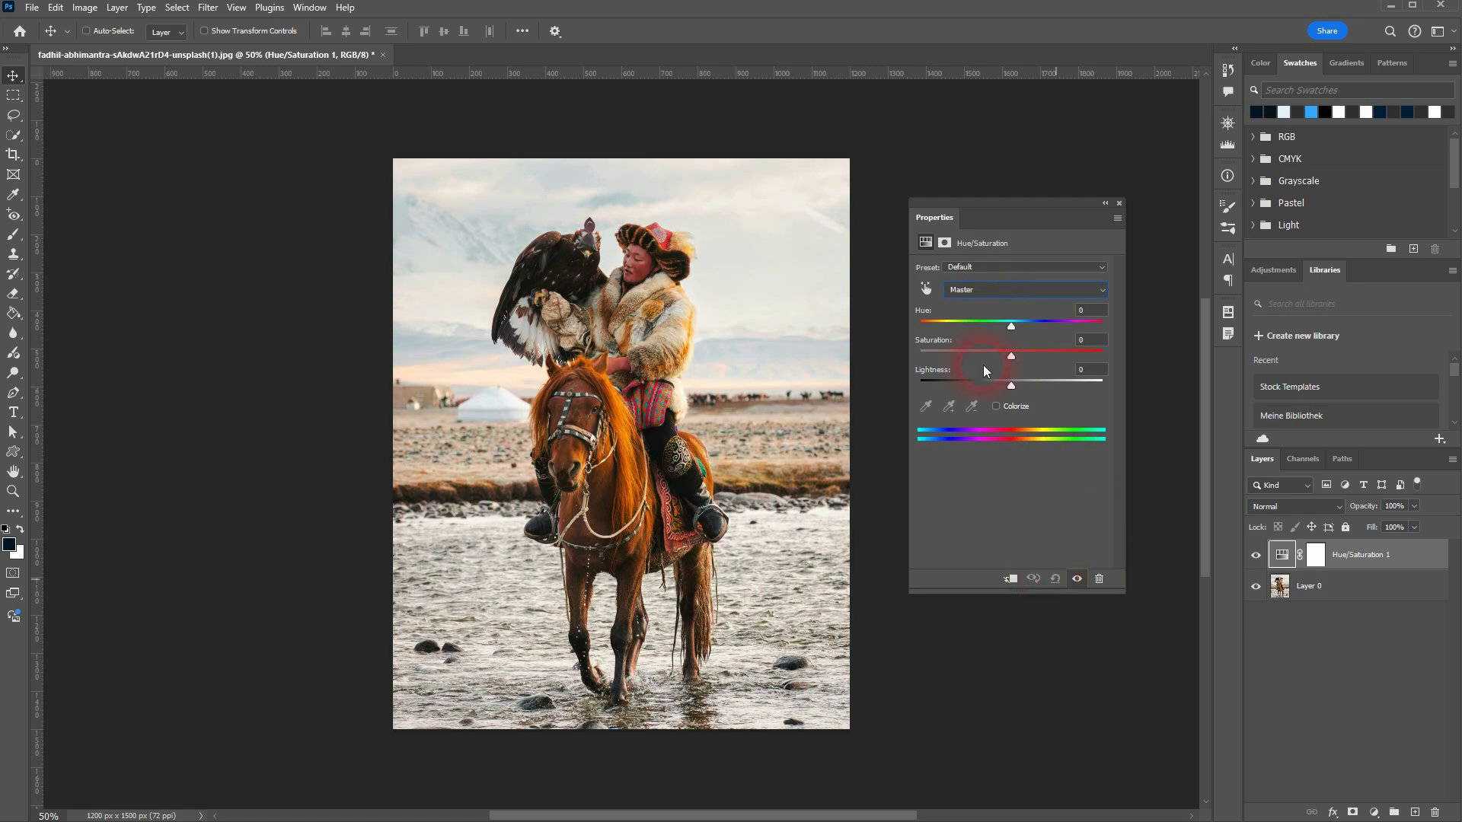
Step: Try Hue +18 on the Reds, compare with the original, and set the Reds to Hue -3 and Saturation +12
{"action": "left_click", "coordinate": [972, 294]}
{"action": "left_click", "coordinate": [964, 316]}
{"action": "mouse_move", "coordinate": [1011, 326]}
{"action": "left_mouse_down"}
{"action": "mouse_move", "coordinate": [971, 329]}
{"action": "mouse_move", "coordinate": [1028, 331]}
{"action": "left_mouse_up"}
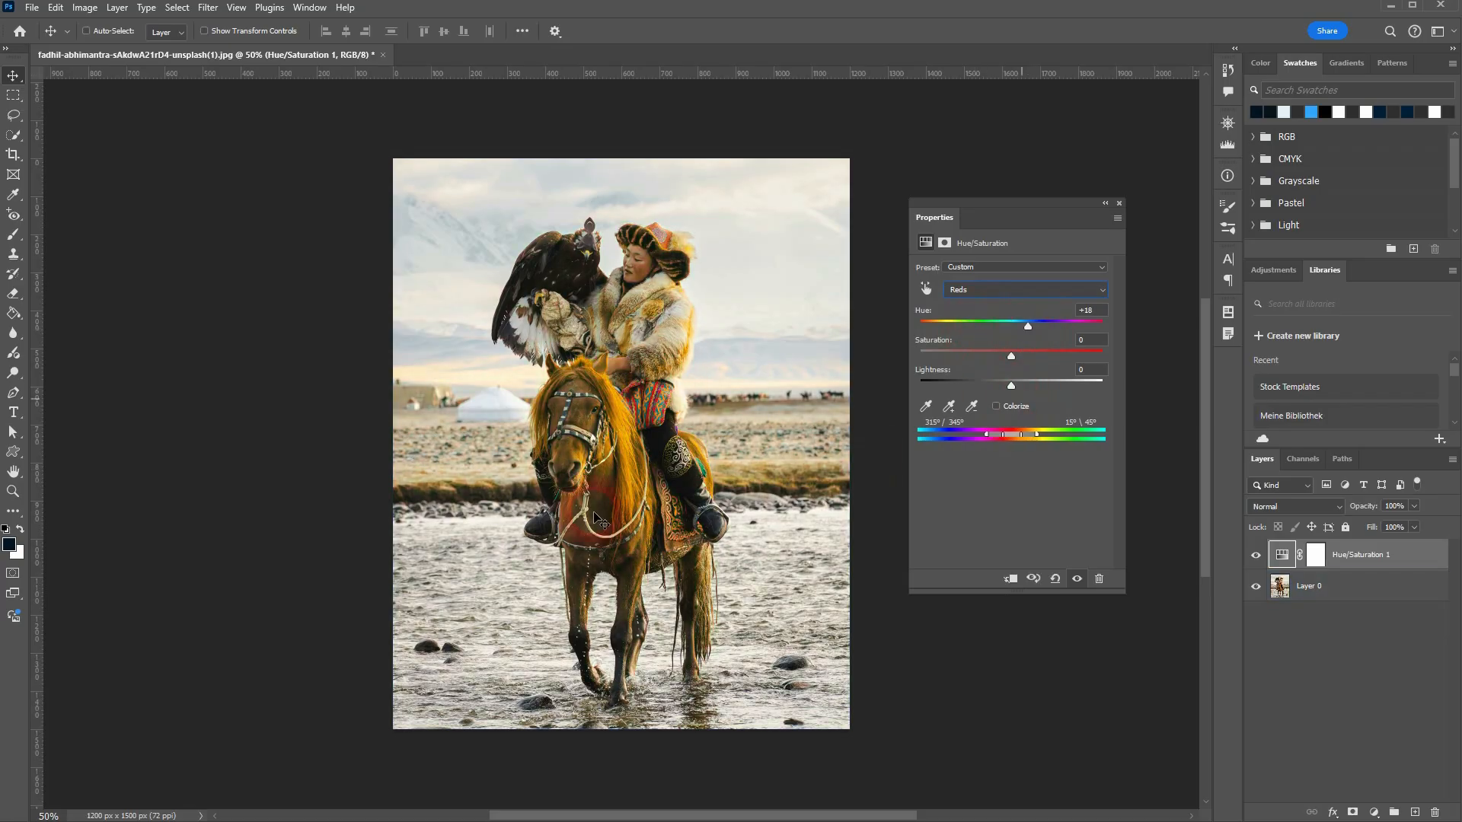
{"action": "left_click", "coordinate": [1256, 555]}
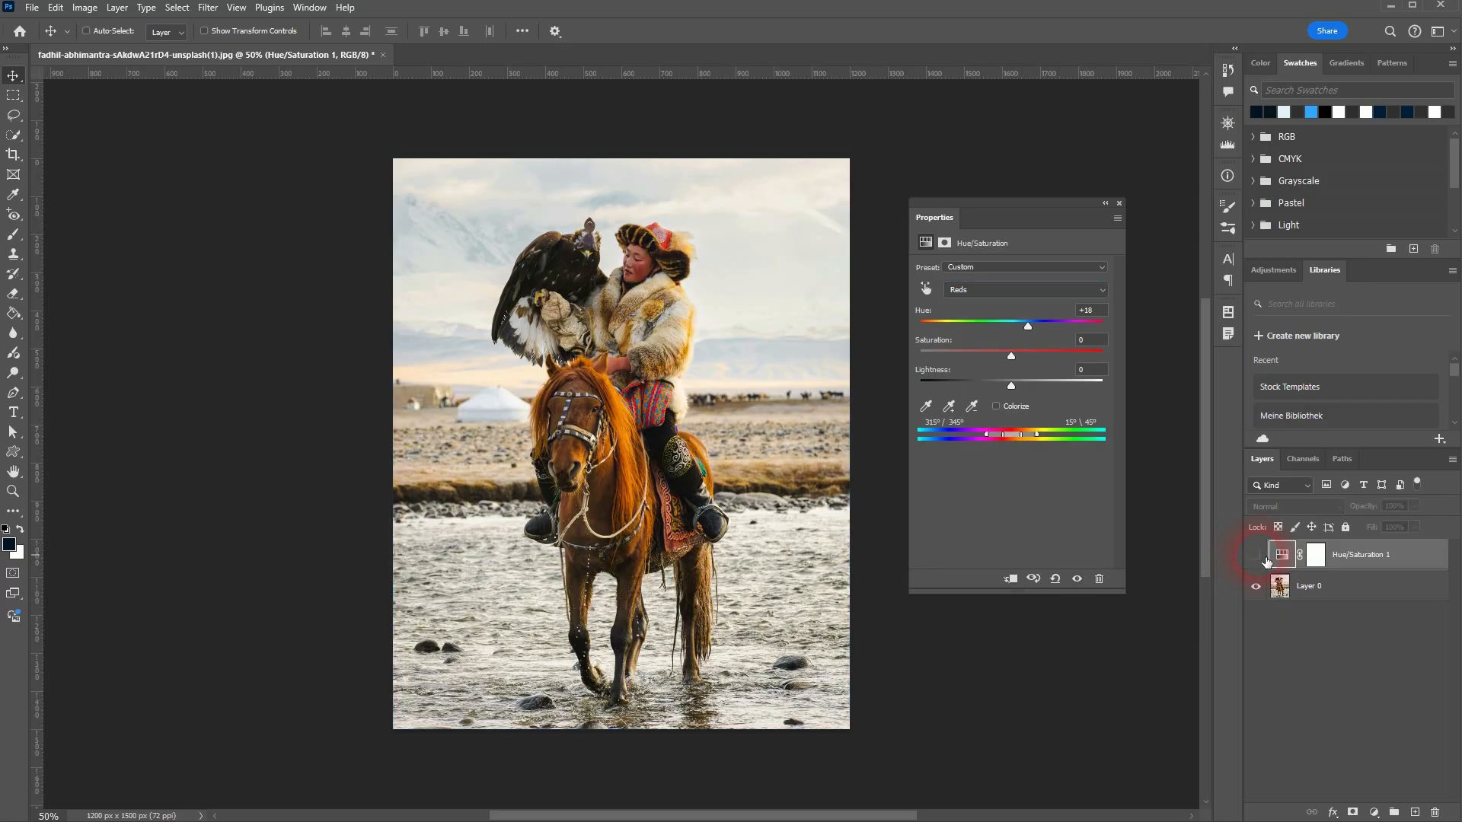
{"action": "left_click", "coordinate": [1258, 556]}
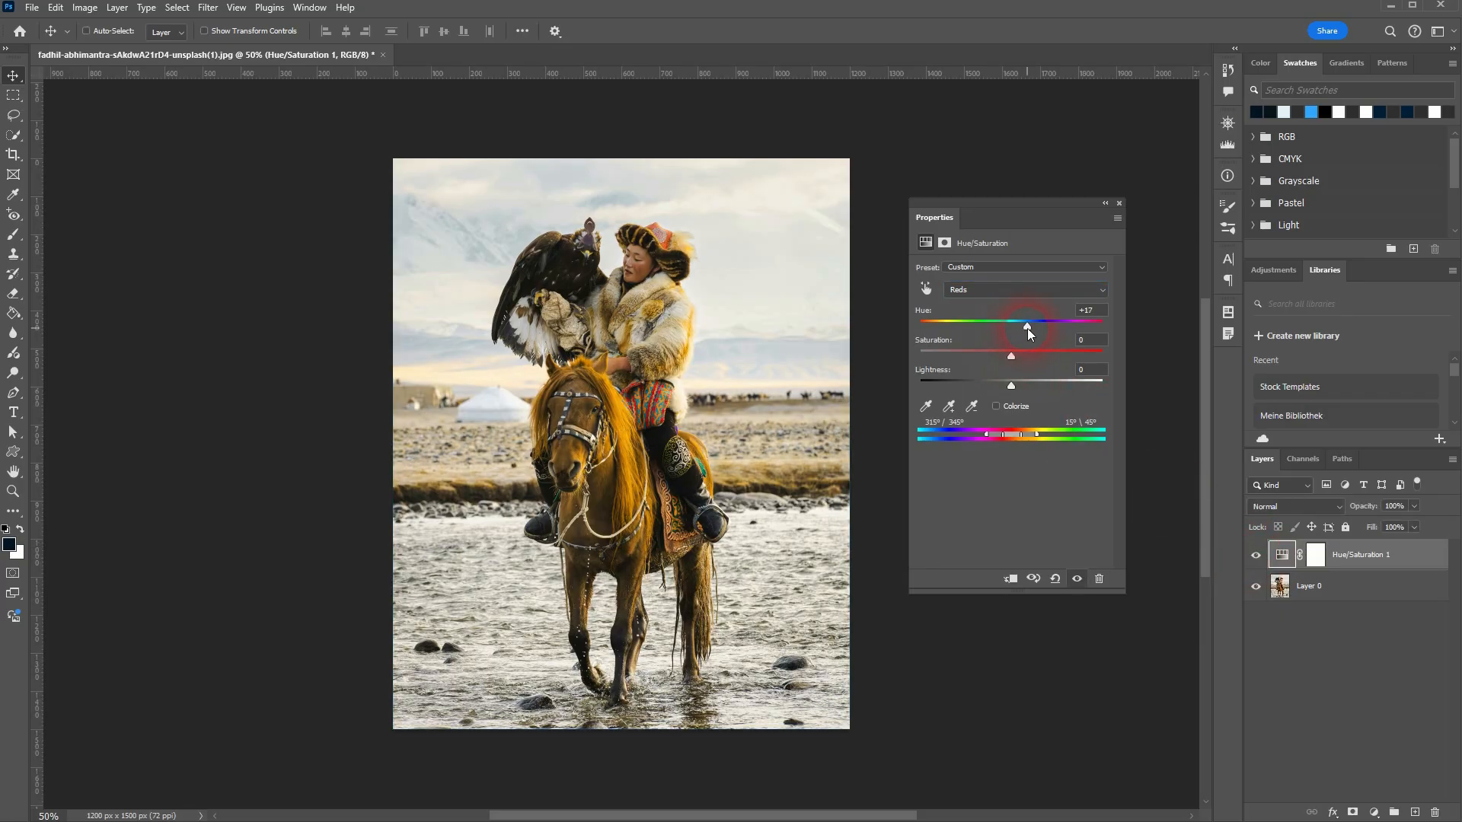
{"action": "left_click_drag", "start_coordinate": [1026, 328], "coordinate": [1013, 355]}
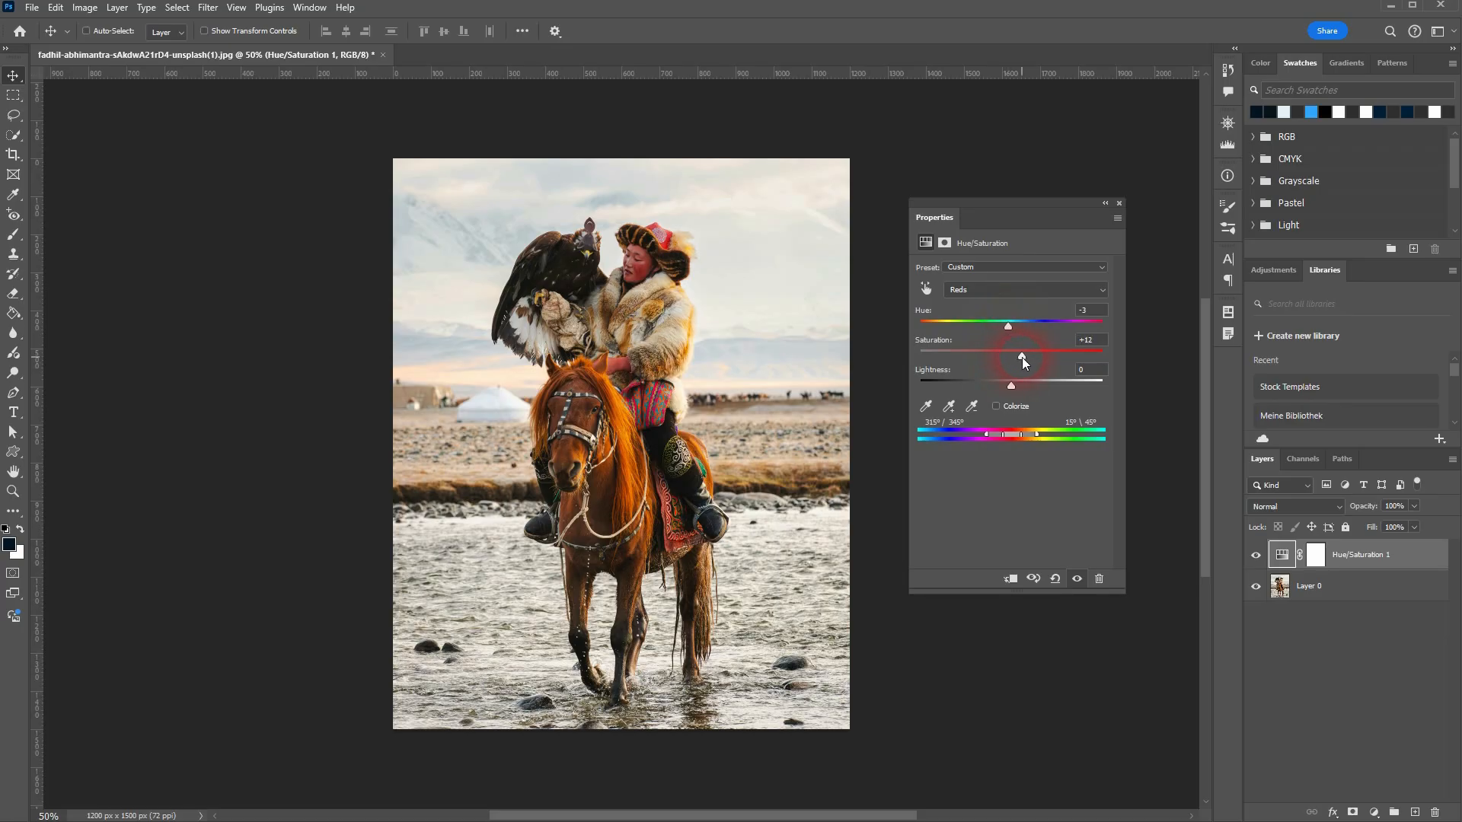
Step: Try saturation changes on the Yellows range and raise the saturation of the Greens slightly
{"action": "left_click", "coordinate": [980, 289]}
{"action": "left_click", "coordinate": [984, 338]}
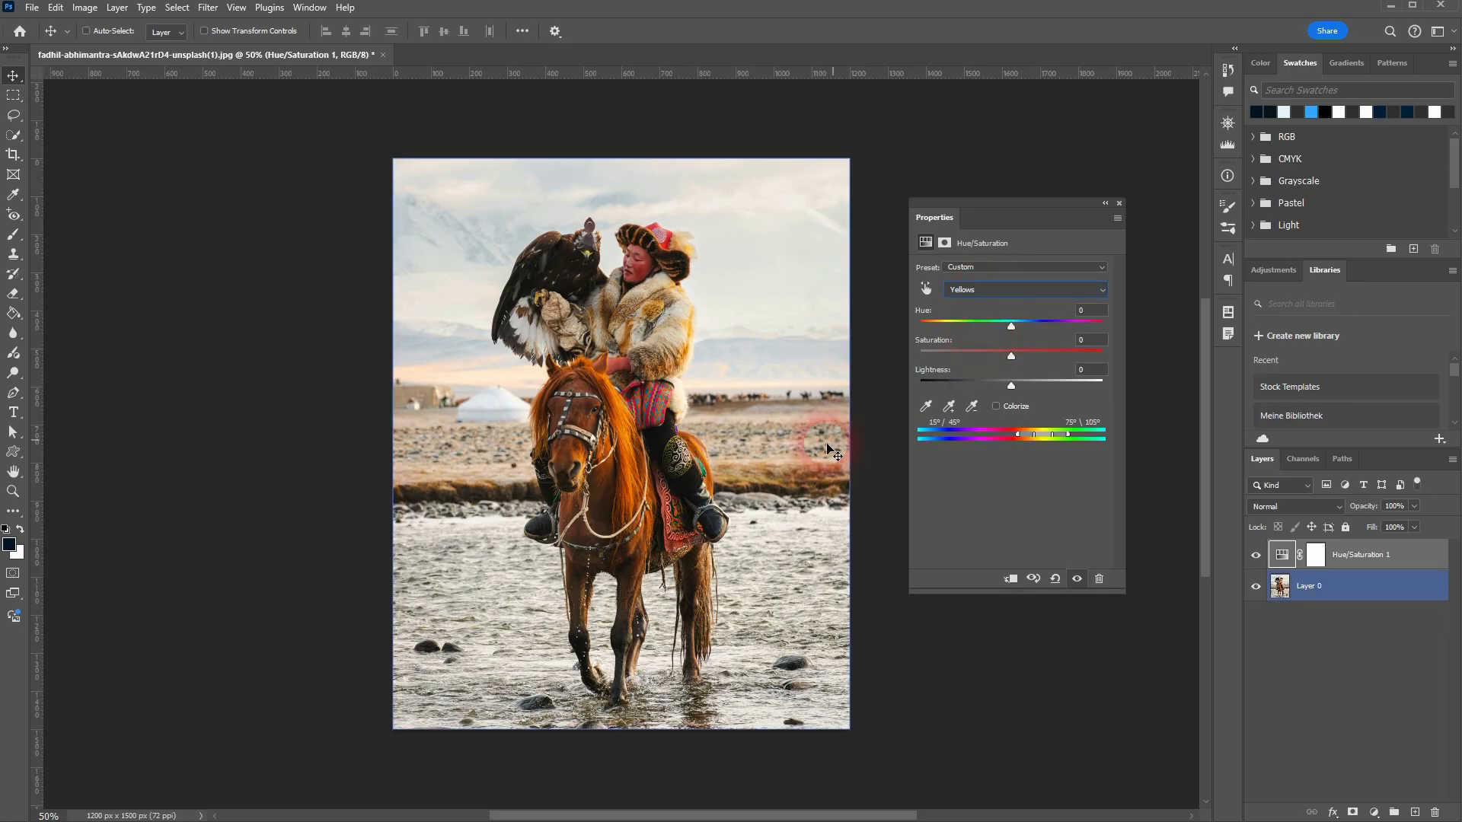
{"action": "mouse_move", "coordinate": [1012, 355]}
{"action": "left_mouse_down"}
{"action": "mouse_move", "coordinate": [1107, 353]}
{"action": "mouse_move", "coordinate": [1011, 359]}
{"action": "left_mouse_up"}
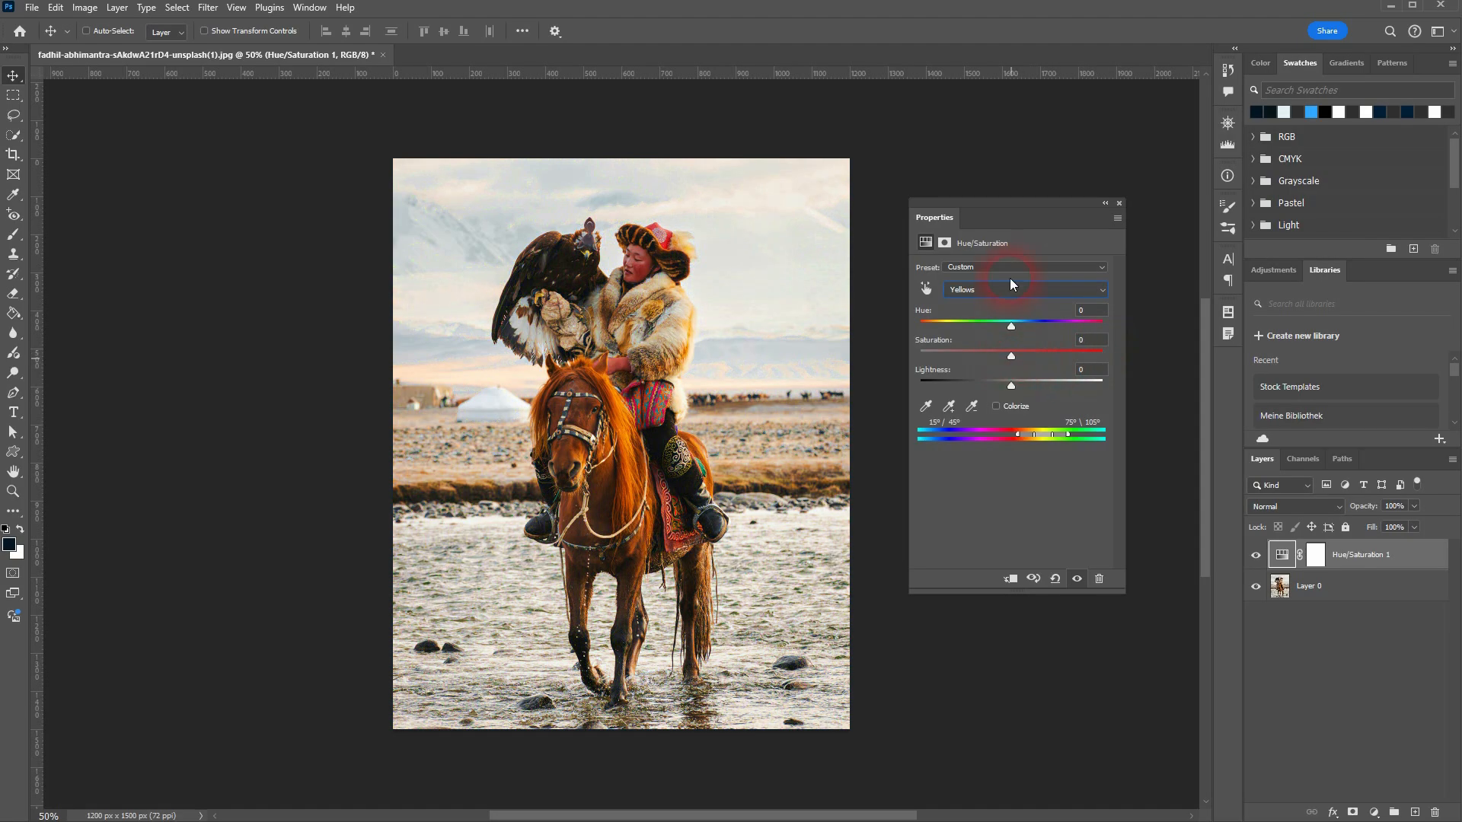
{"action": "left_click", "coordinate": [1011, 288]}
{"action": "left_click", "coordinate": [1015, 353]}
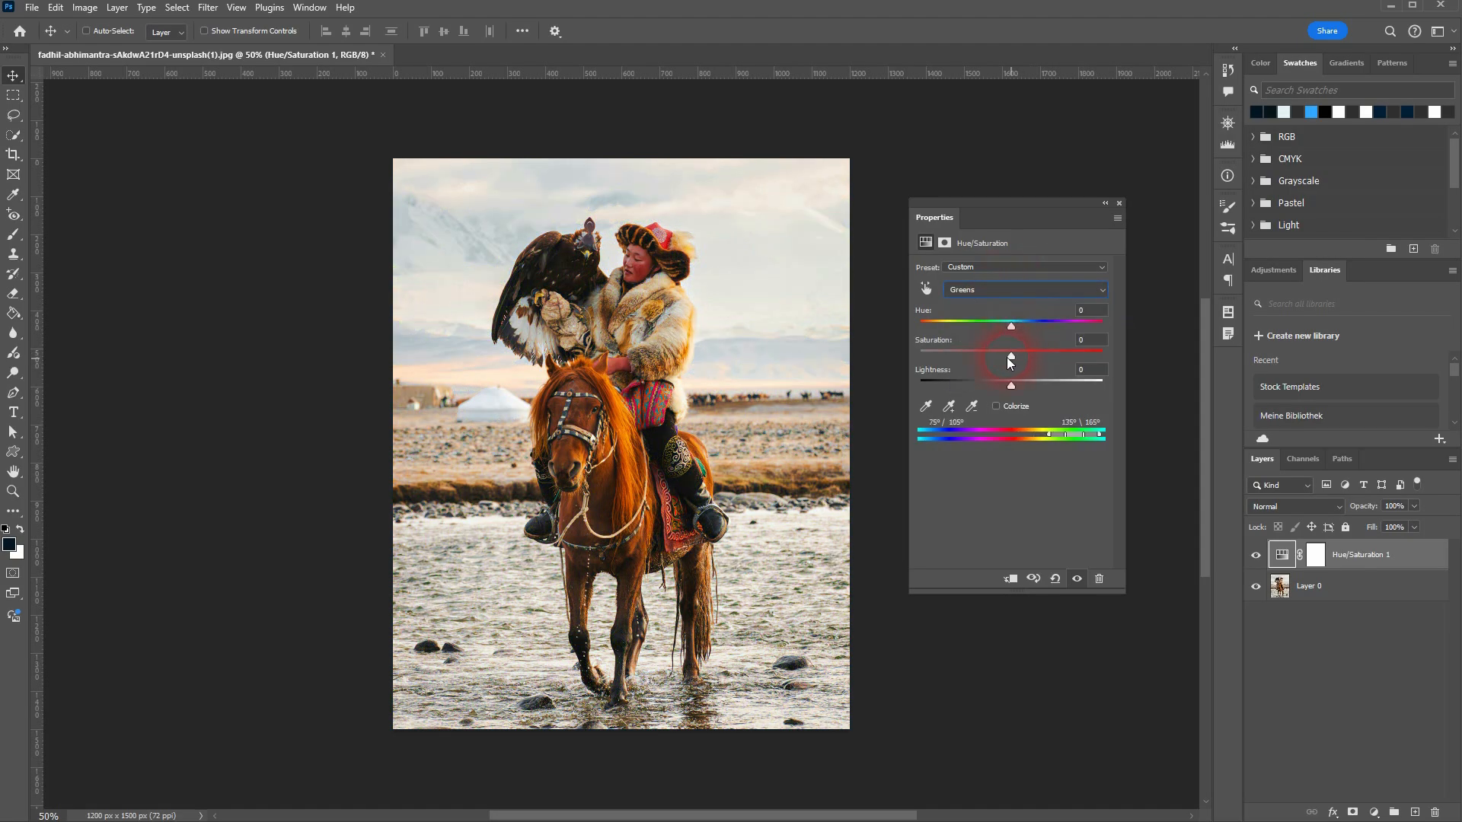
{"action": "mouse_move", "coordinate": [1009, 362]}
{"action": "left_mouse_down"}
{"action": "mouse_move", "coordinate": [1037, 361]}
{"action": "mouse_move", "coordinate": [962, 355]}
{"action": "mouse_move", "coordinate": [1082, 353]}
{"action": "mouse_move", "coordinate": [1026, 359]}
{"action": "left_mouse_up"}
Step: Set the Cyans saturation to +15 and raise the Blues saturation slightly after trying +91
{"action": "left_click", "coordinate": [980, 289]}
{"action": "left_click", "coordinate": [995, 359]}
{"action": "mouse_move", "coordinate": [1011, 356]}
{"action": "left_mouse_down"}
{"action": "mouse_move", "coordinate": [1103, 358]}
{"action": "mouse_move", "coordinate": [944, 362]}
{"action": "mouse_move", "coordinate": [1094, 357]}
{"action": "mouse_move", "coordinate": [1025, 358]}
{"action": "left_mouse_up"}
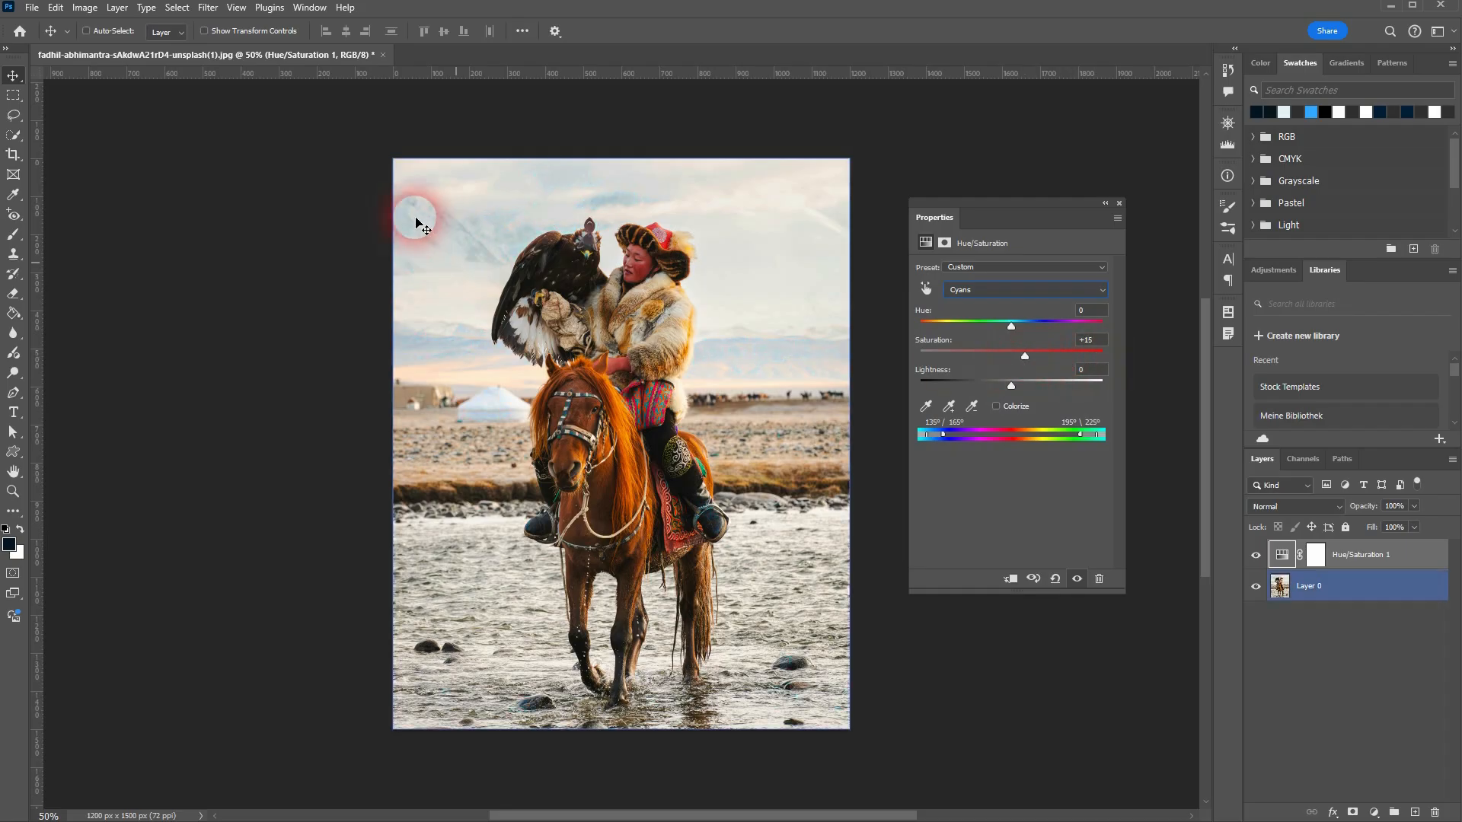
{"action": "left_click", "coordinate": [1043, 289]}
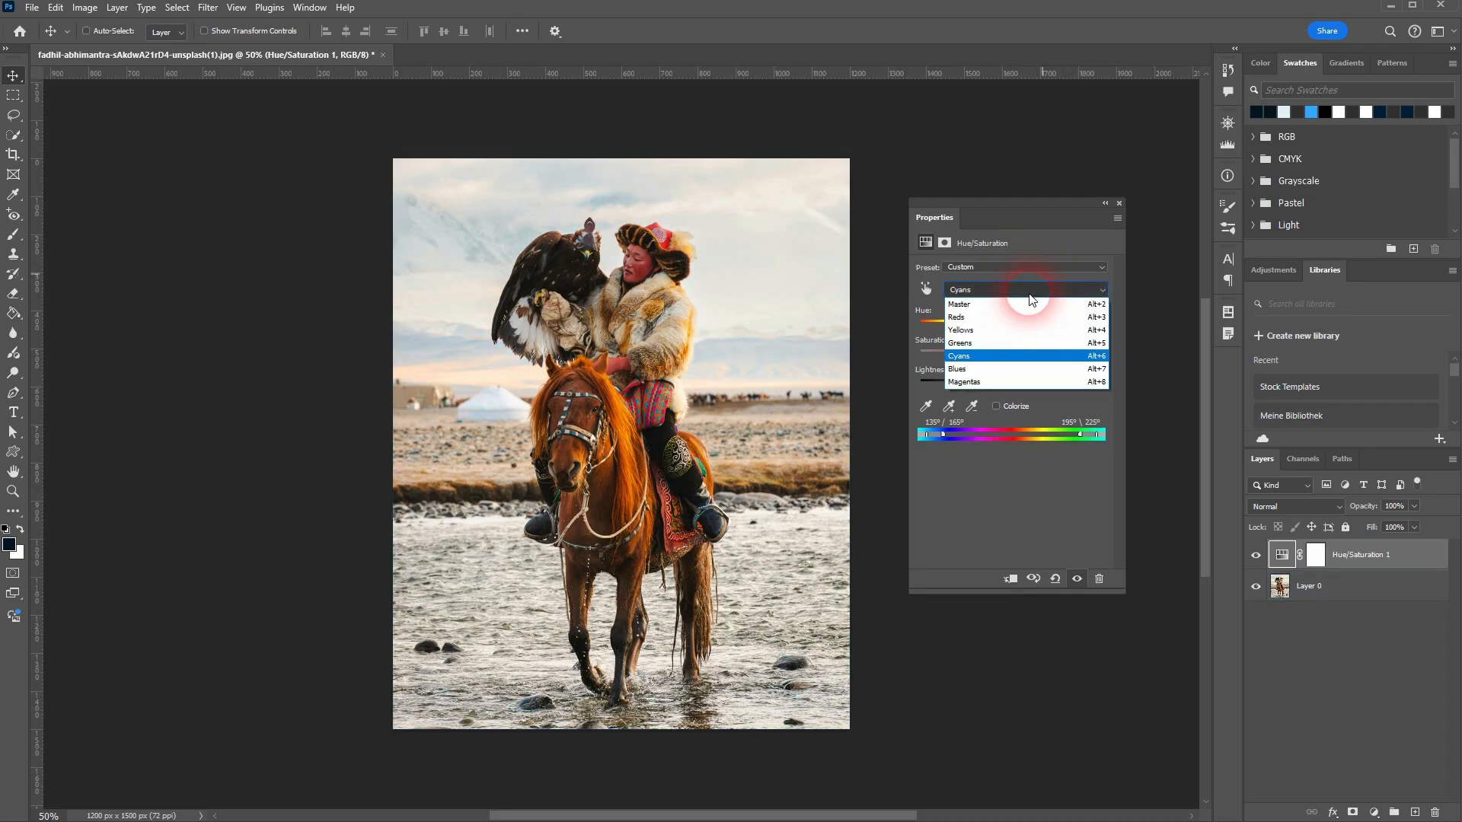
{"action": "left_click", "coordinate": [1014, 358]}
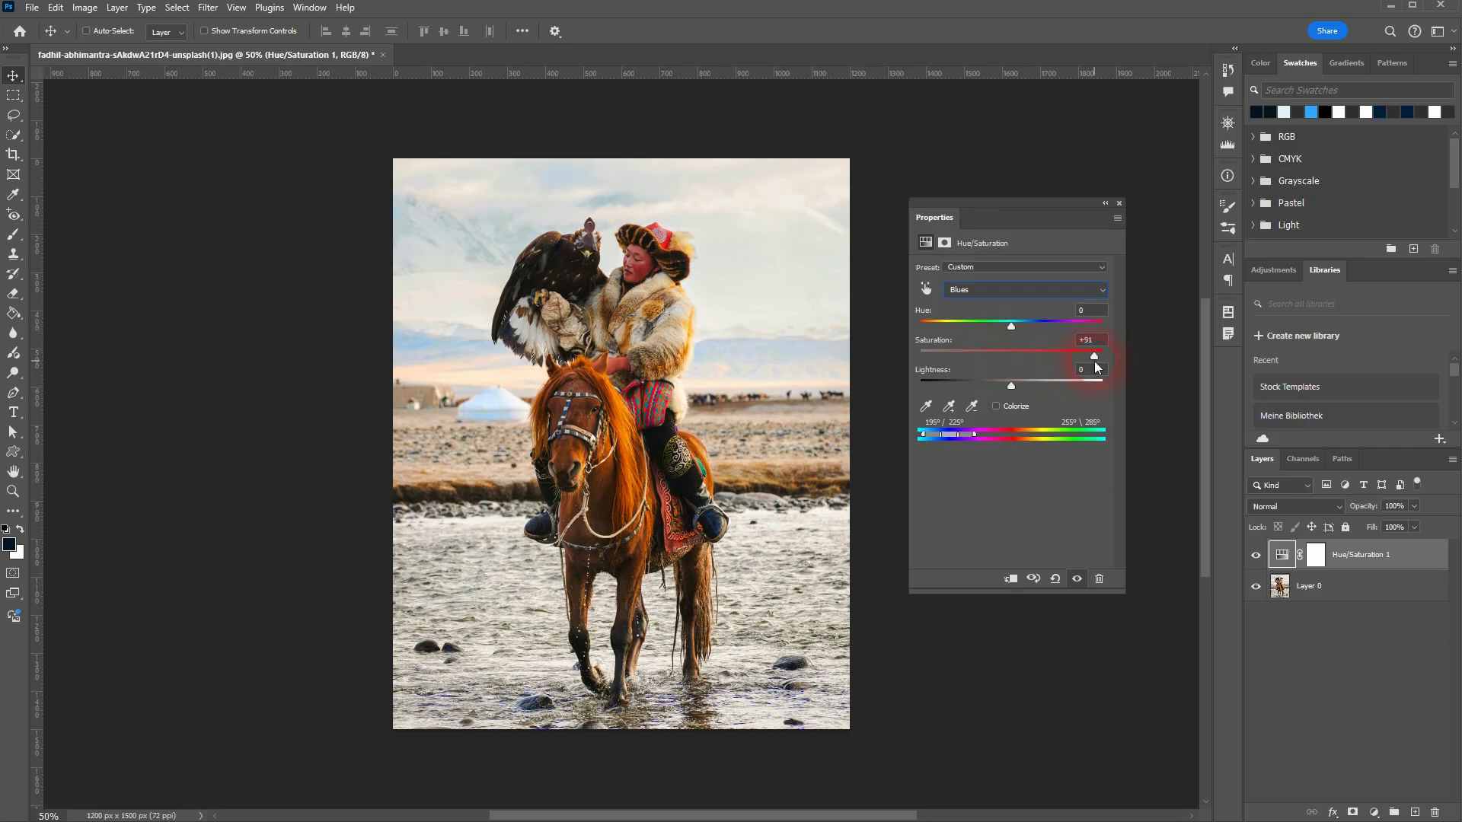
{"action": "left_click_drag", "start_coordinate": [1095, 363], "coordinate": [1025, 364]}
Step: Raise the saturation of the Magentas moderately after trying a strong boost
{"action": "left_click", "coordinate": [967, 288]}
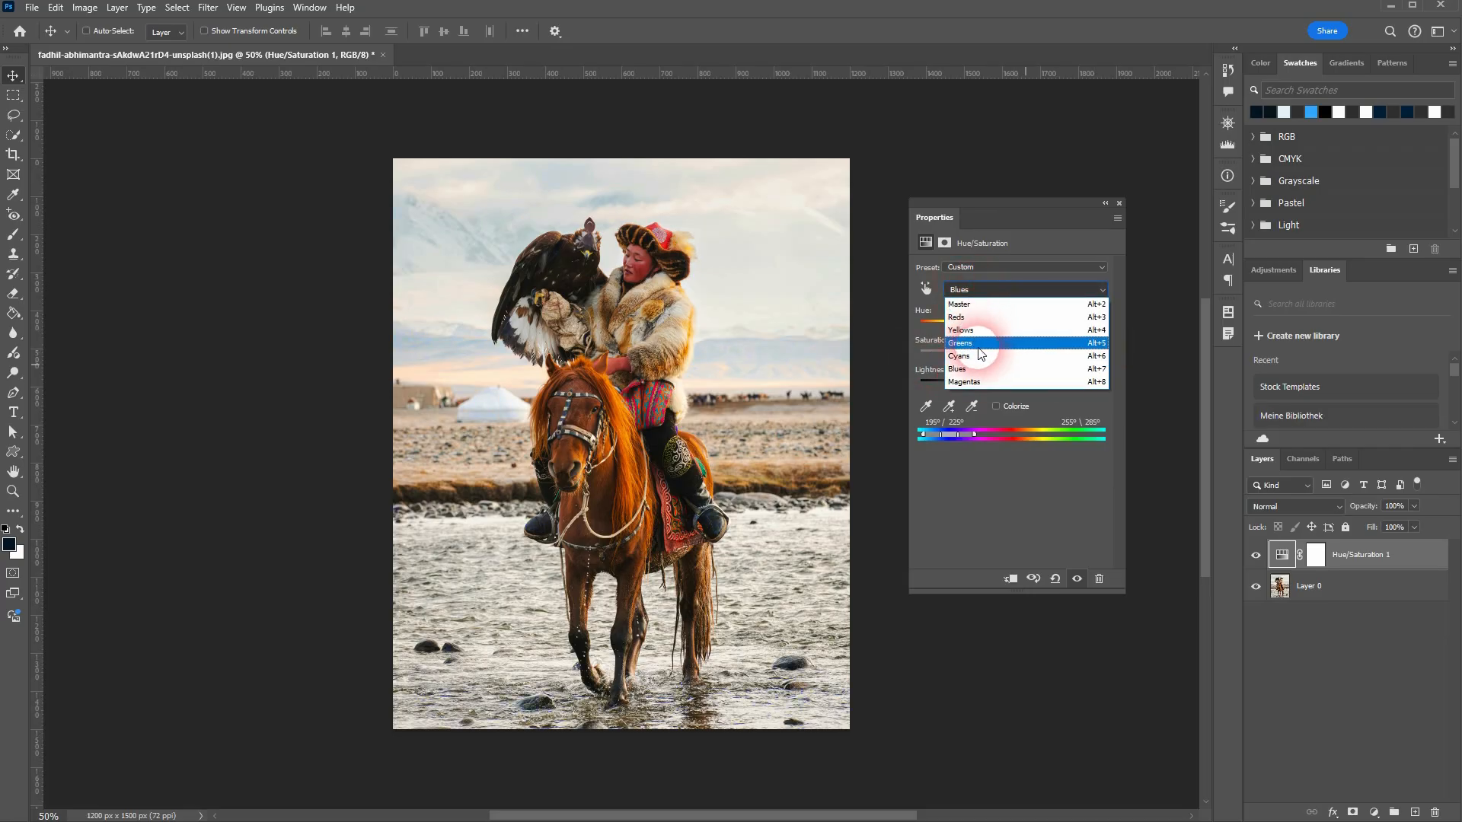
{"action": "left_click", "coordinate": [980, 380]}
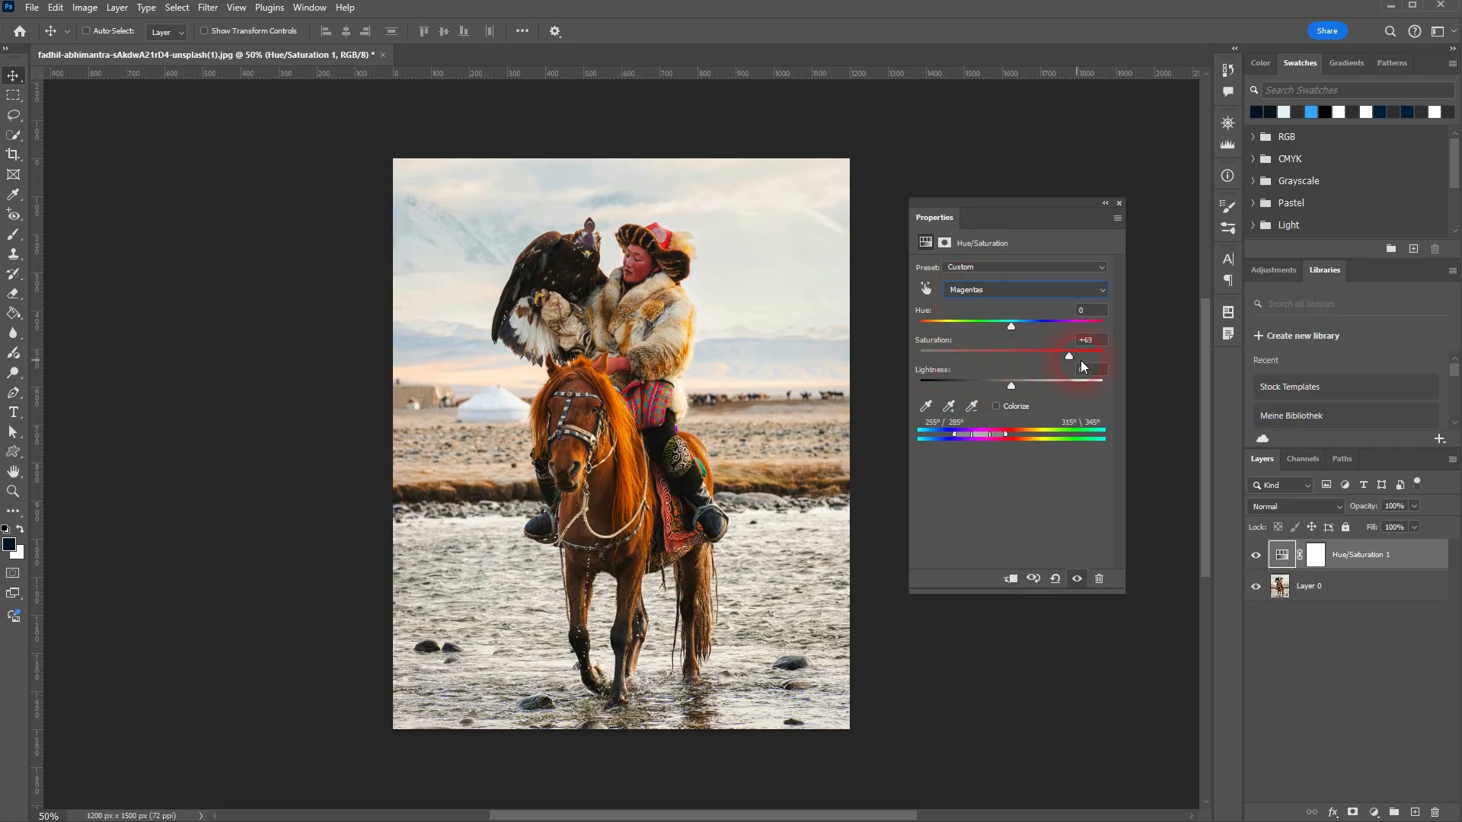
{"action": "left_click_drag", "start_coordinate": [1081, 362], "coordinate": [1033, 363]}
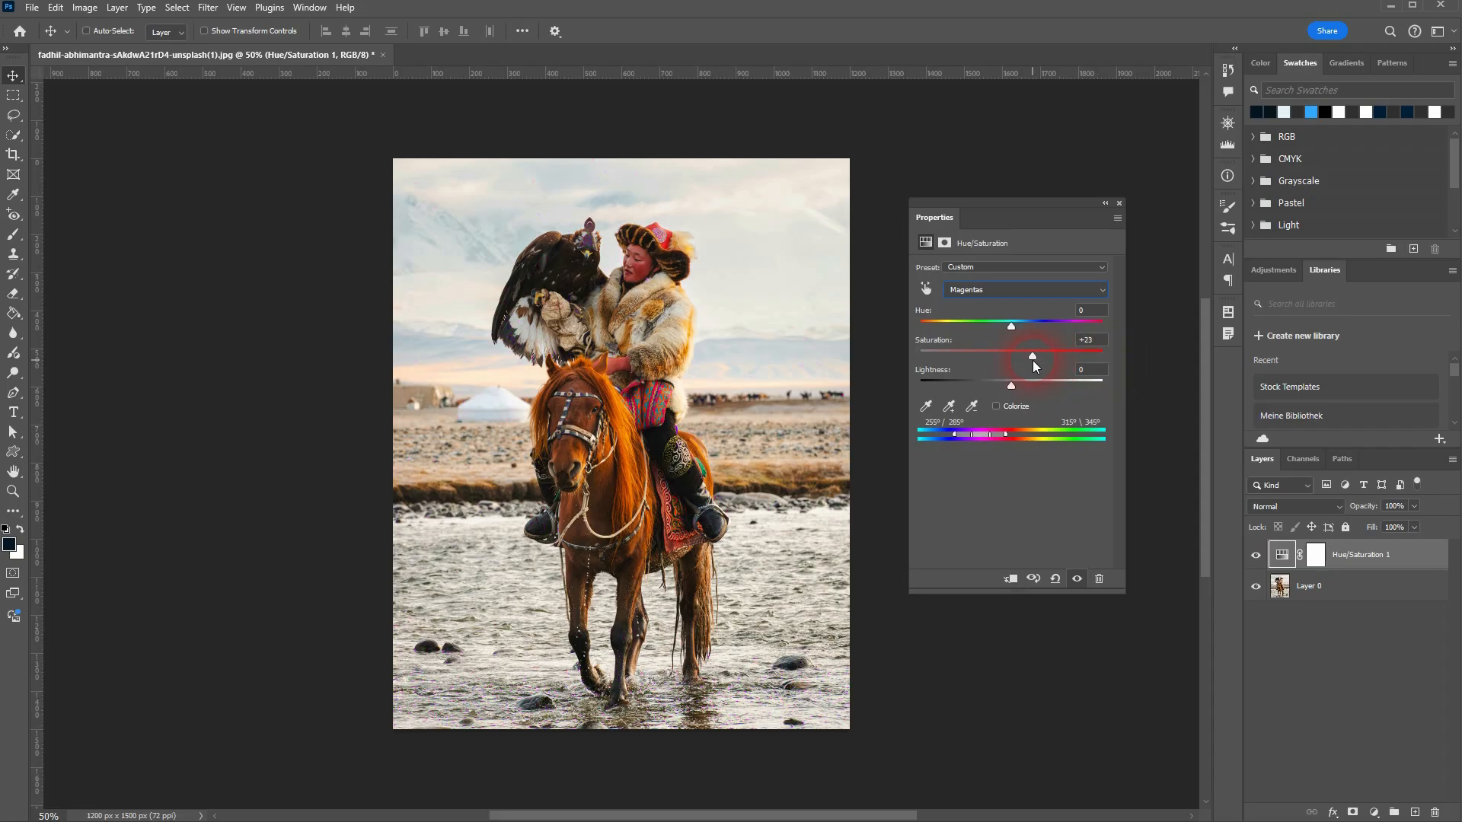
Step: Return to the Master range and reset all Hue/Saturation color changes to their defaults
{"action": "left_click", "coordinate": [995, 292]}
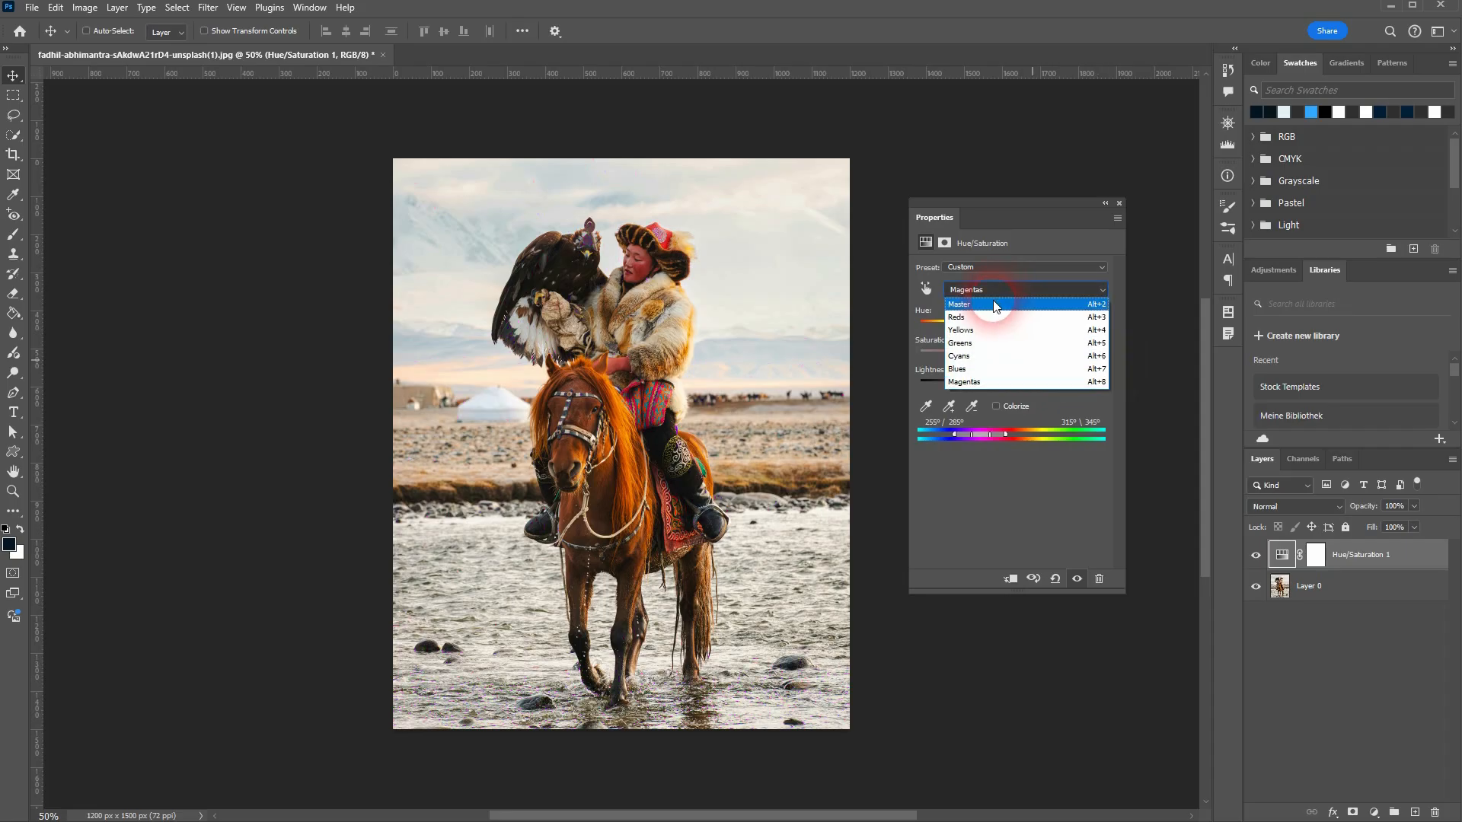
{"action": "left_click", "coordinate": [990, 299]}
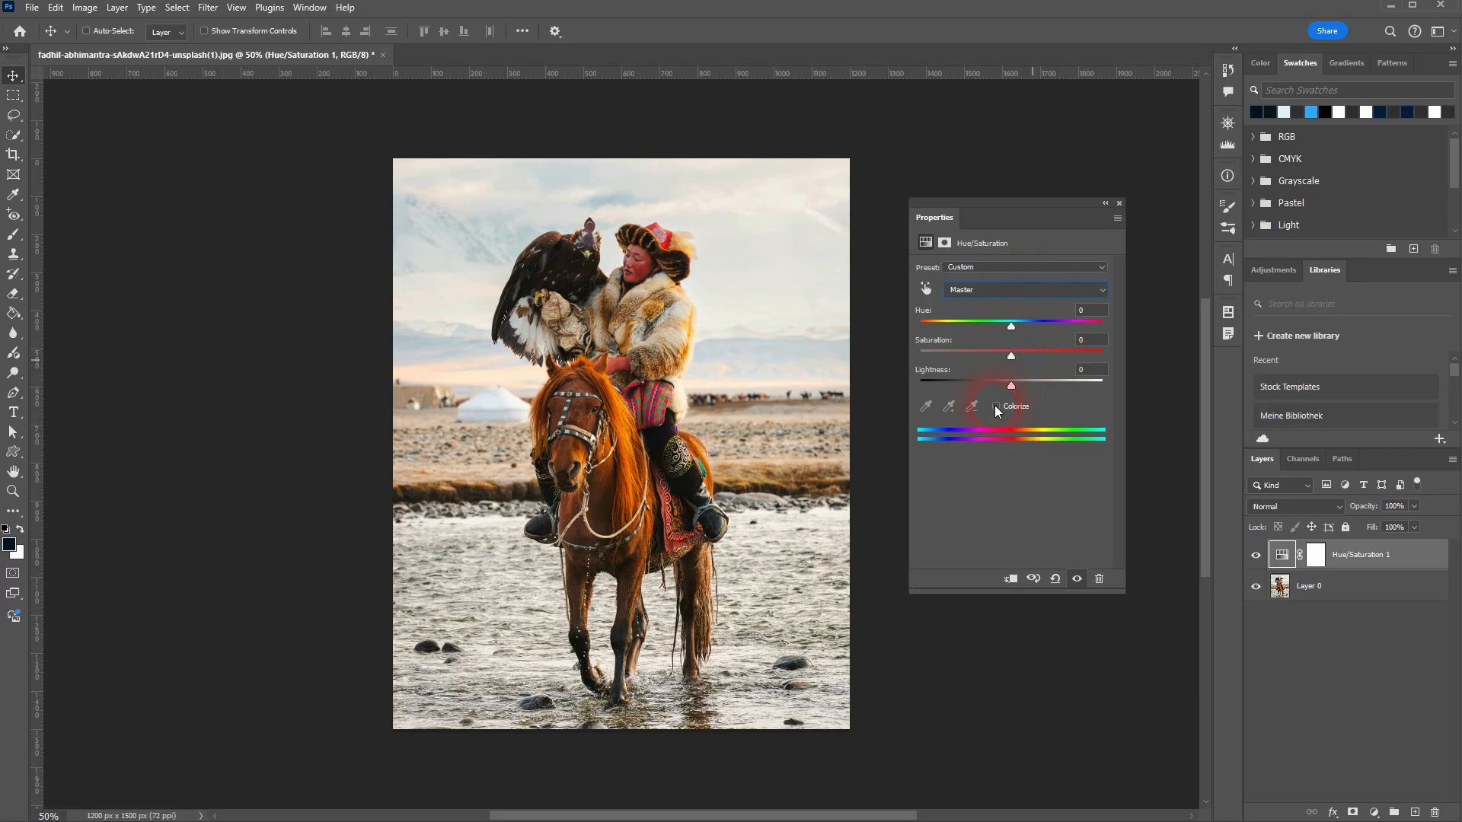
{"action": "left_click", "coordinate": [1055, 578]}
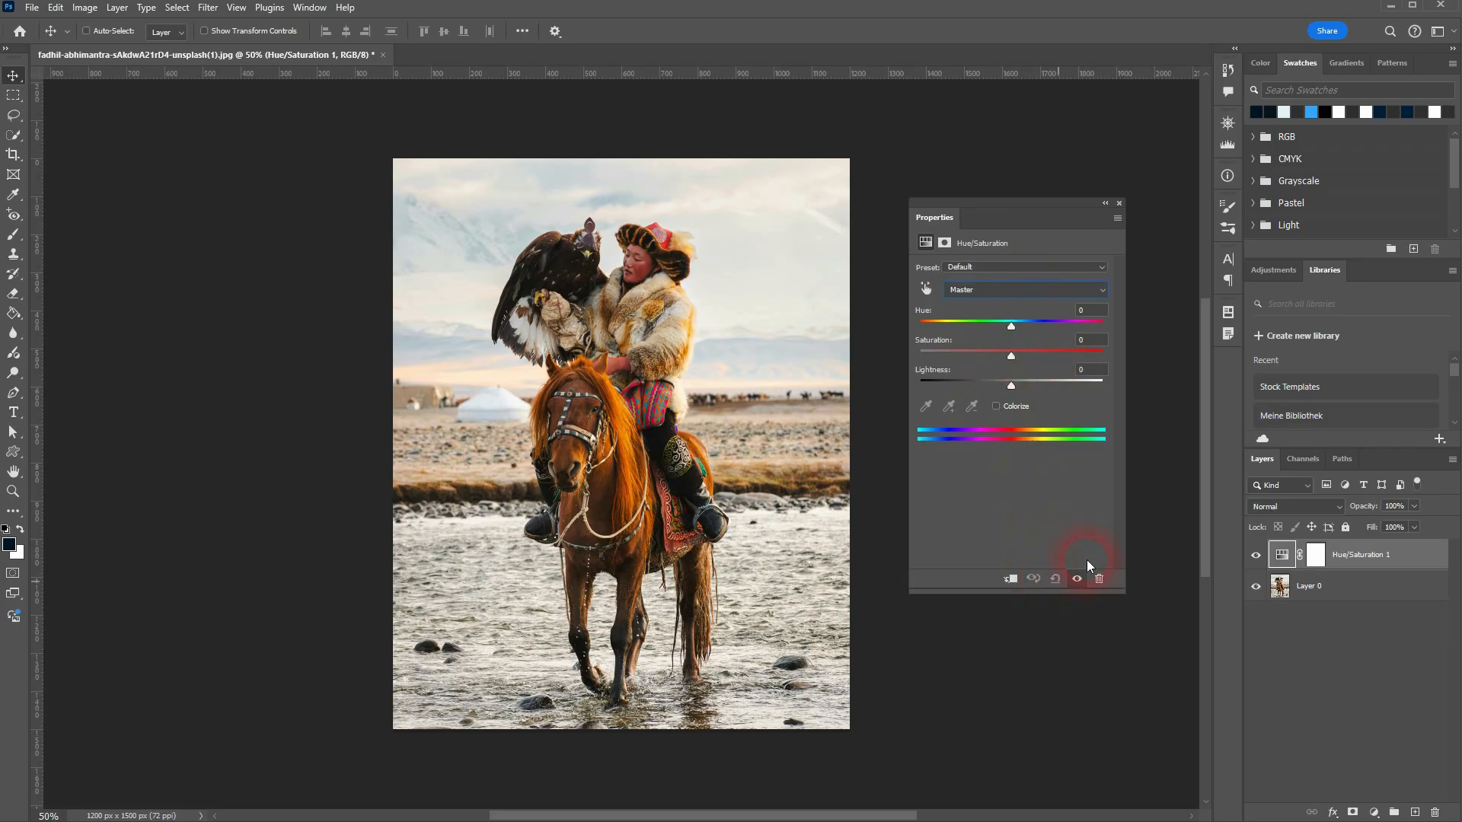
Step: Colorize the photo with Hue 302, Saturation 25 and Lightness -8 for a purple tint
{"action": "left_click", "coordinate": [996, 405]}
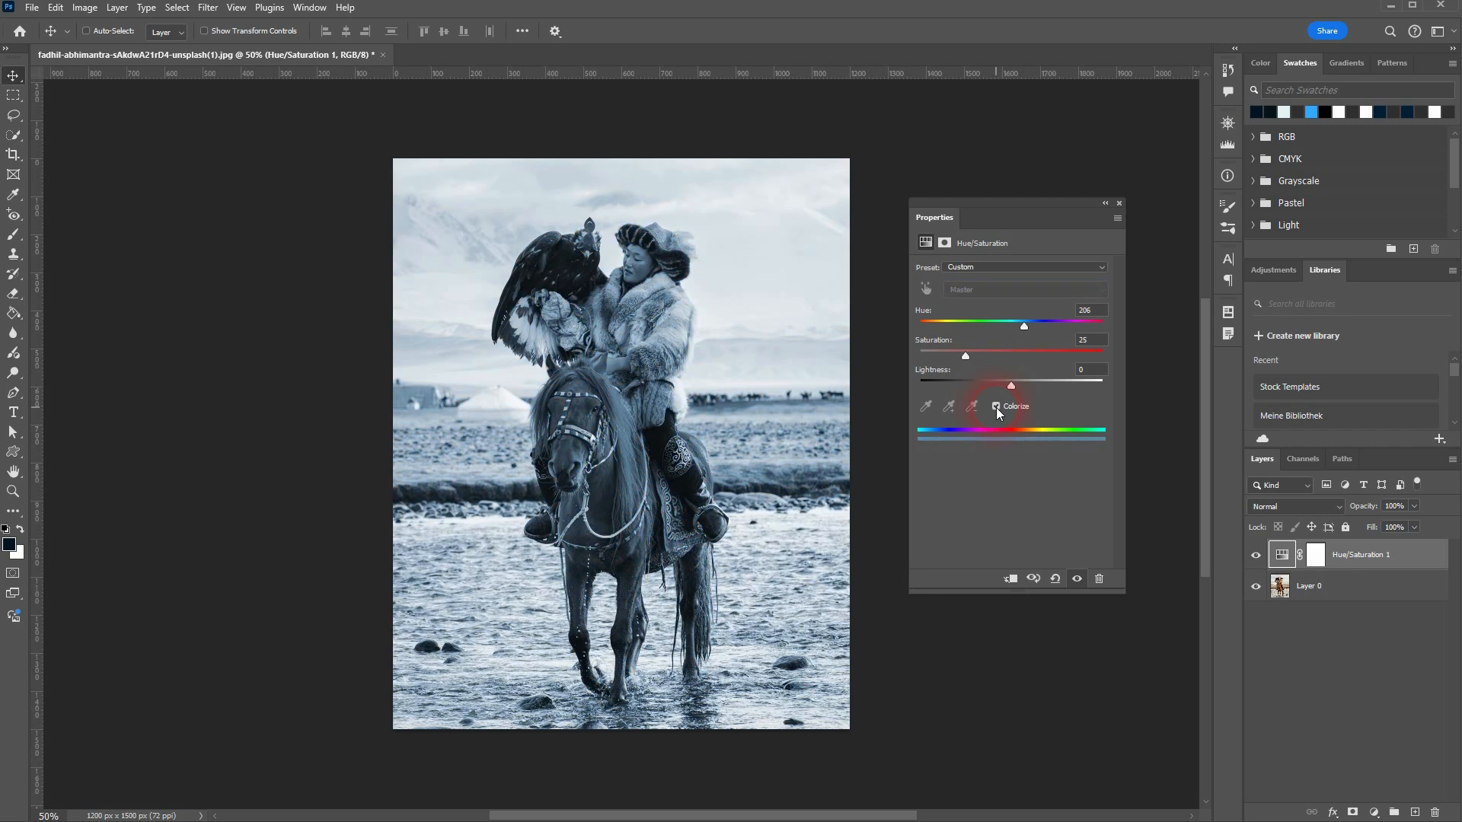
{"action": "left_click", "coordinate": [646, 233], "text": "ctrl"}
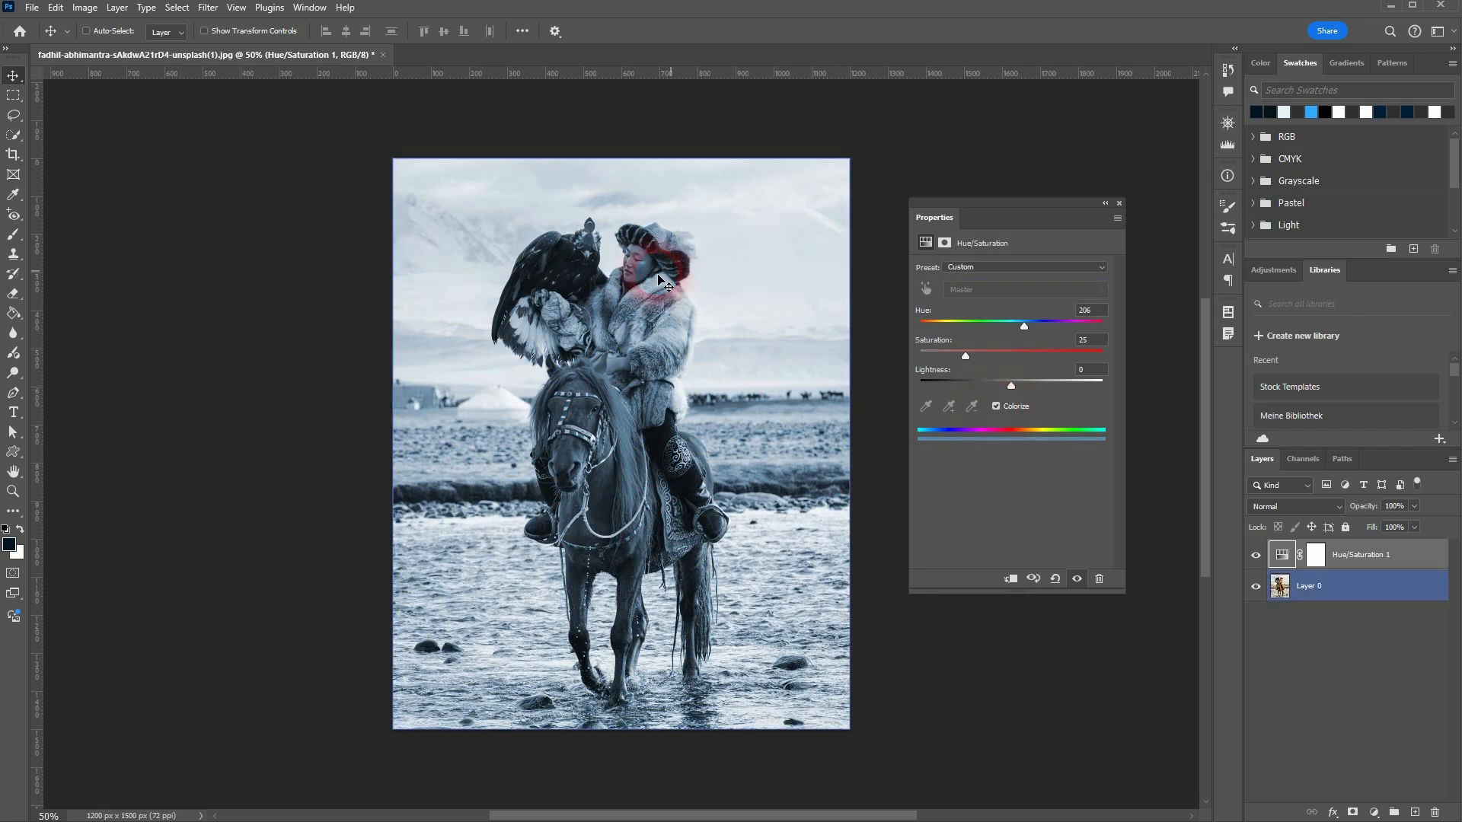
{"action": "left_click", "coordinate": [1082, 342]}
{"action": "left_click_drag", "start_coordinate": [1025, 329], "coordinate": [1073, 327]}
{"action": "left_click_drag", "start_coordinate": [960, 356], "coordinate": [1012, 378]}
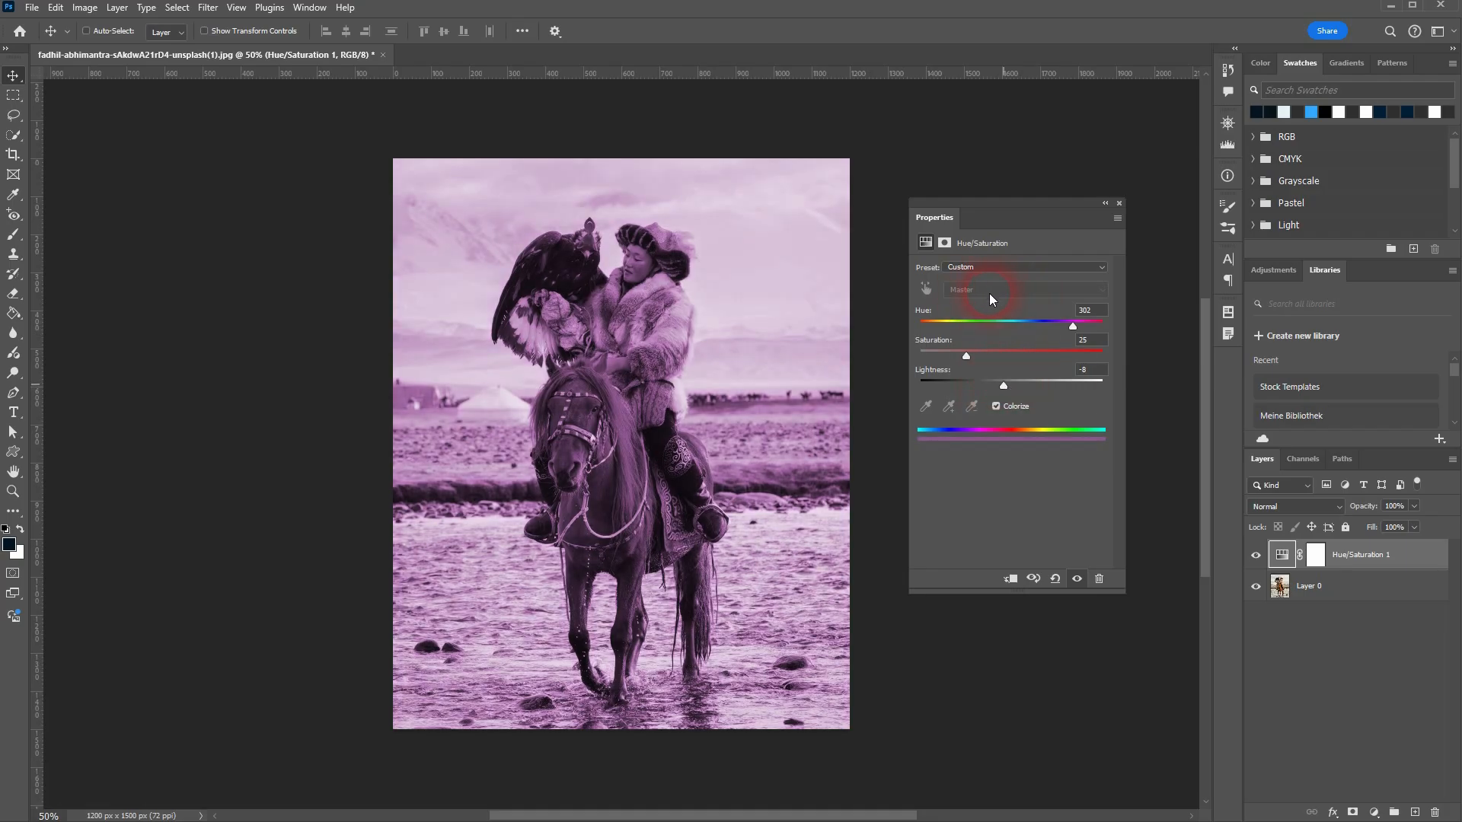
Step: Turn off Colorize to bring back the photo's original colors
{"action": "left_click", "coordinate": [991, 408]}
{"action": "left_click", "coordinate": [997, 408]}
{"action": "left_click", "coordinate": [996, 407]}
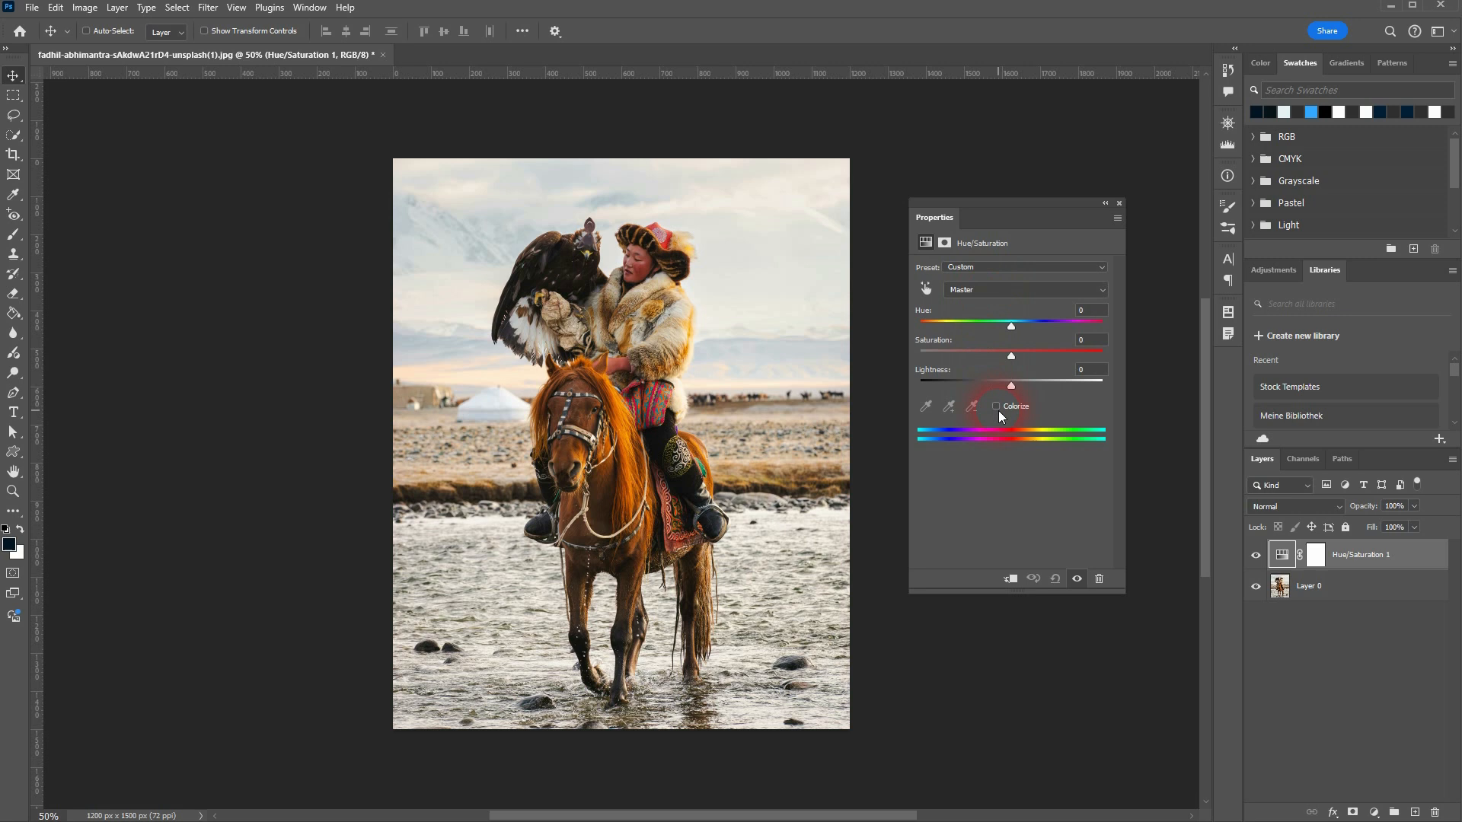
Step: Try the Sepia preset on the Hue/Saturation adjustment, then apply the Yellow Boost preset instead
{"action": "left_click", "coordinate": [1004, 267]}
{"action": "left_click", "coordinate": [1006, 367]}
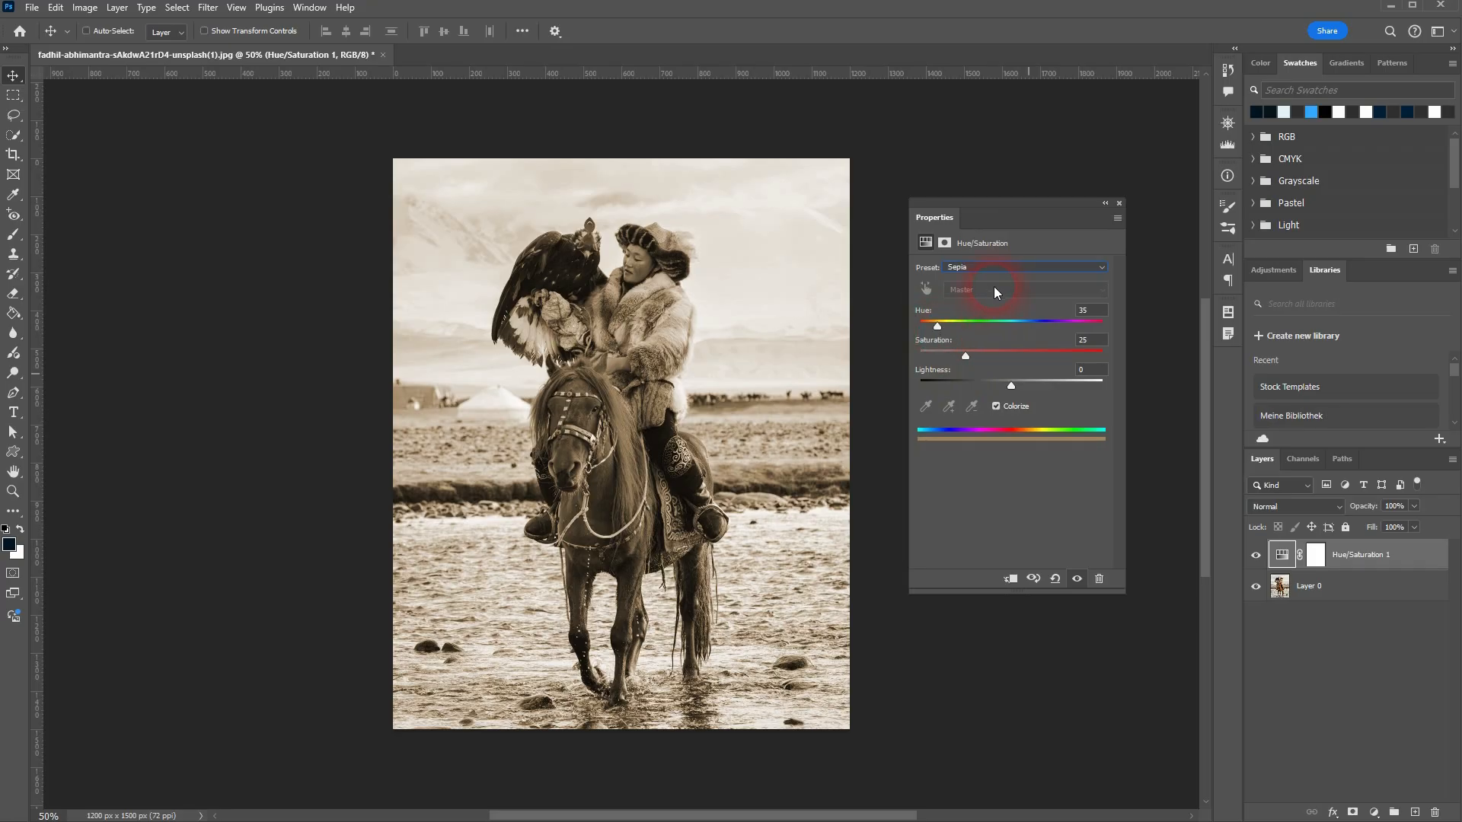
{"action": "left_click", "coordinate": [1005, 267]}
{"action": "left_click", "coordinate": [1020, 390]}
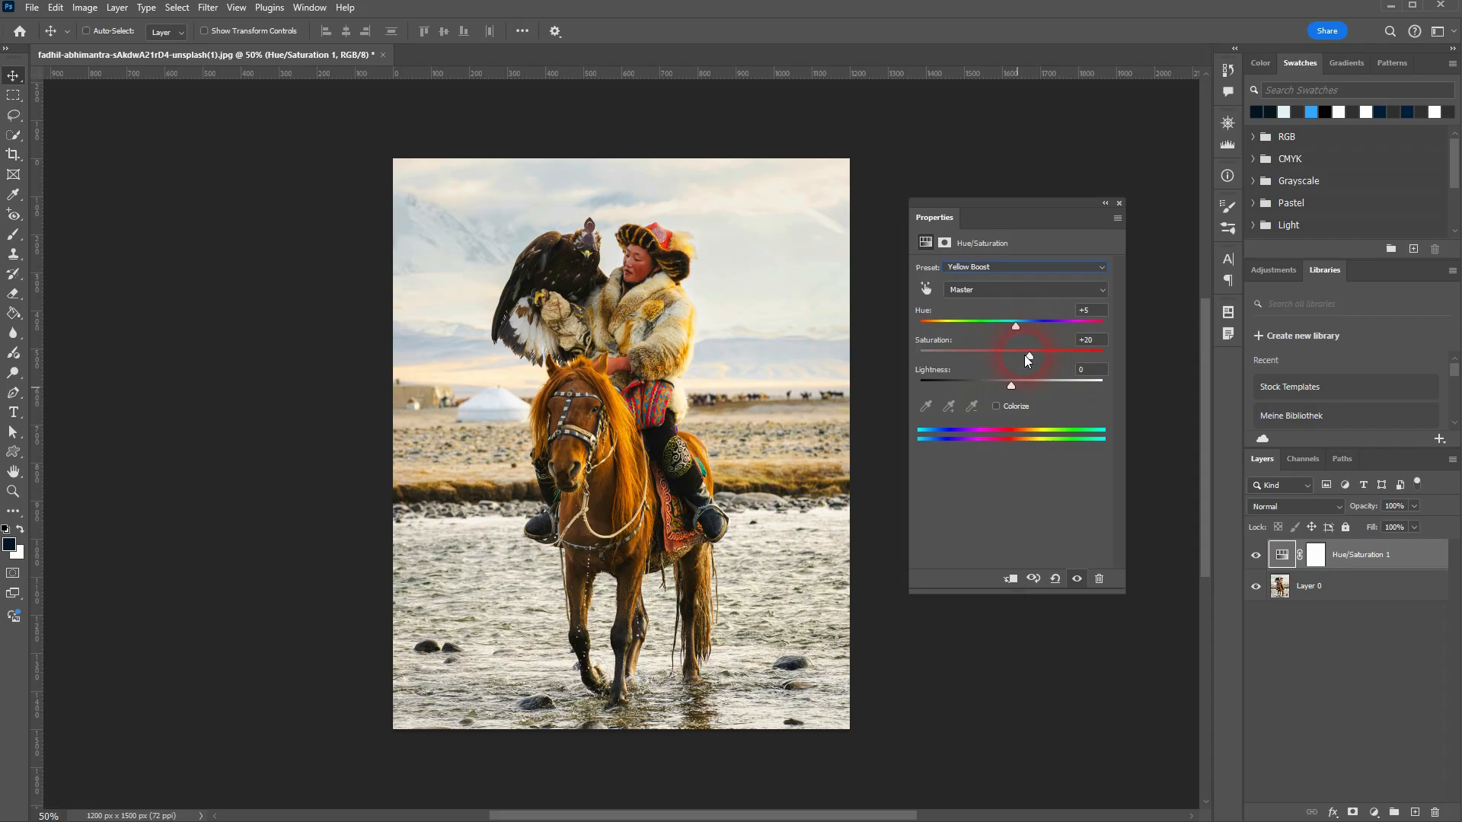
Step: Check the Yellows range settings of the Yellow Boost preset, then return to the Master range
{"action": "left_click", "coordinate": [992, 289]}
{"action": "left_click", "coordinate": [985, 317]}
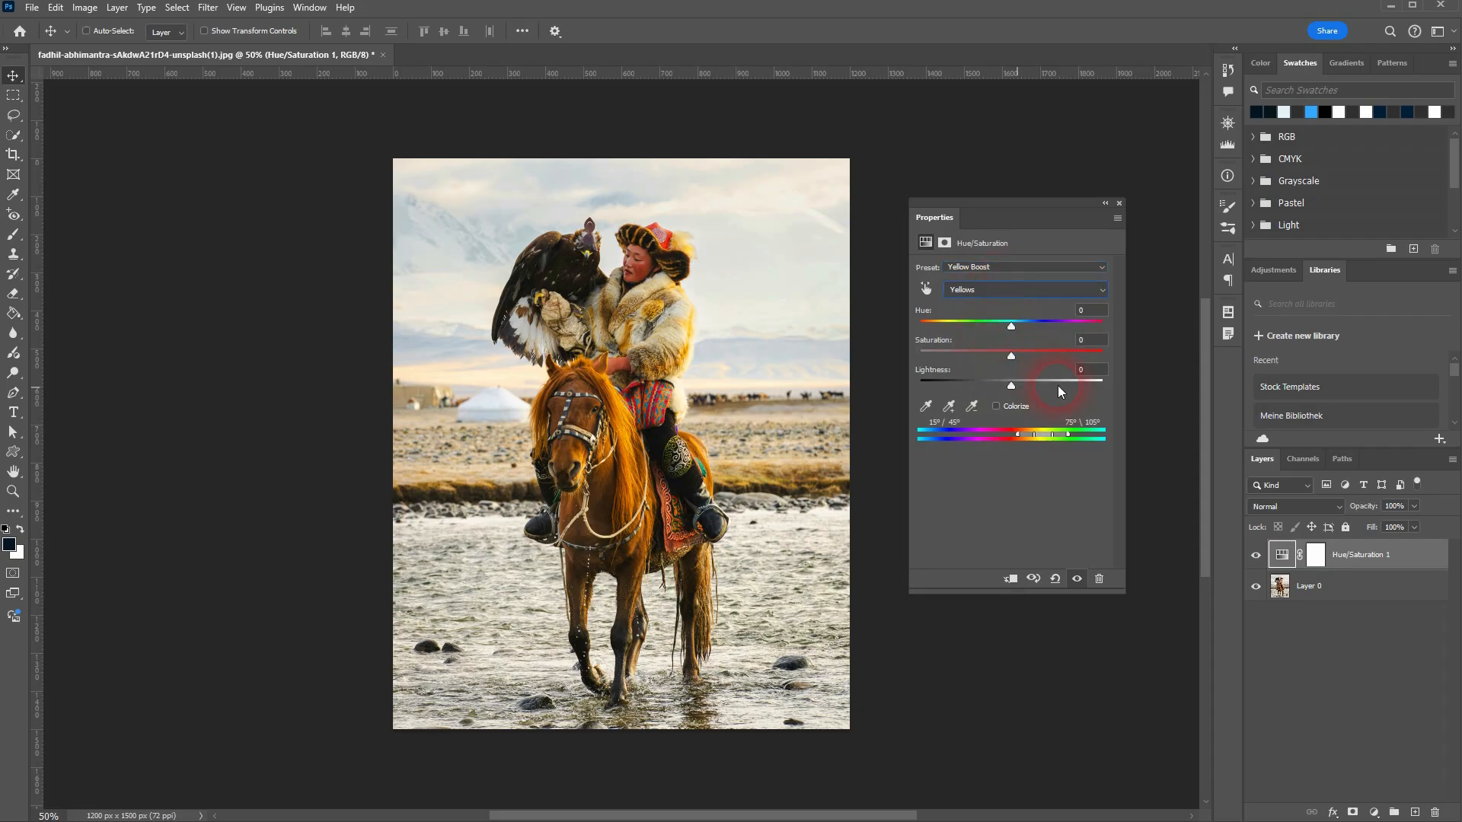
{"action": "left_click", "coordinate": [984, 290]}
{"action": "left_click", "coordinate": [988, 289]}
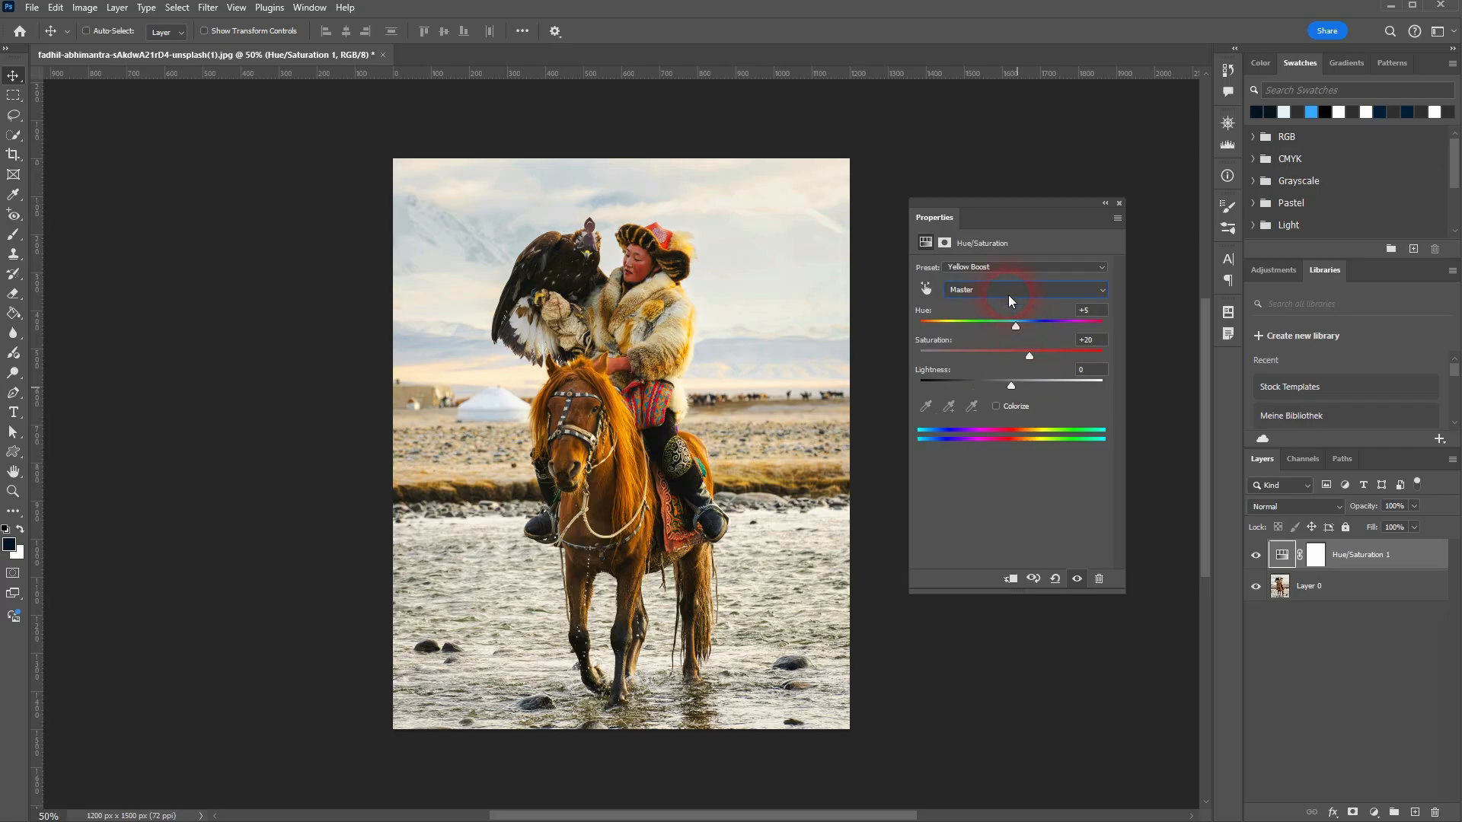
Step: Try the Red Boost preset on the Hue/Saturation adjustment, then switch to the Increase Saturation preset
{"action": "left_click", "coordinate": [990, 272]}
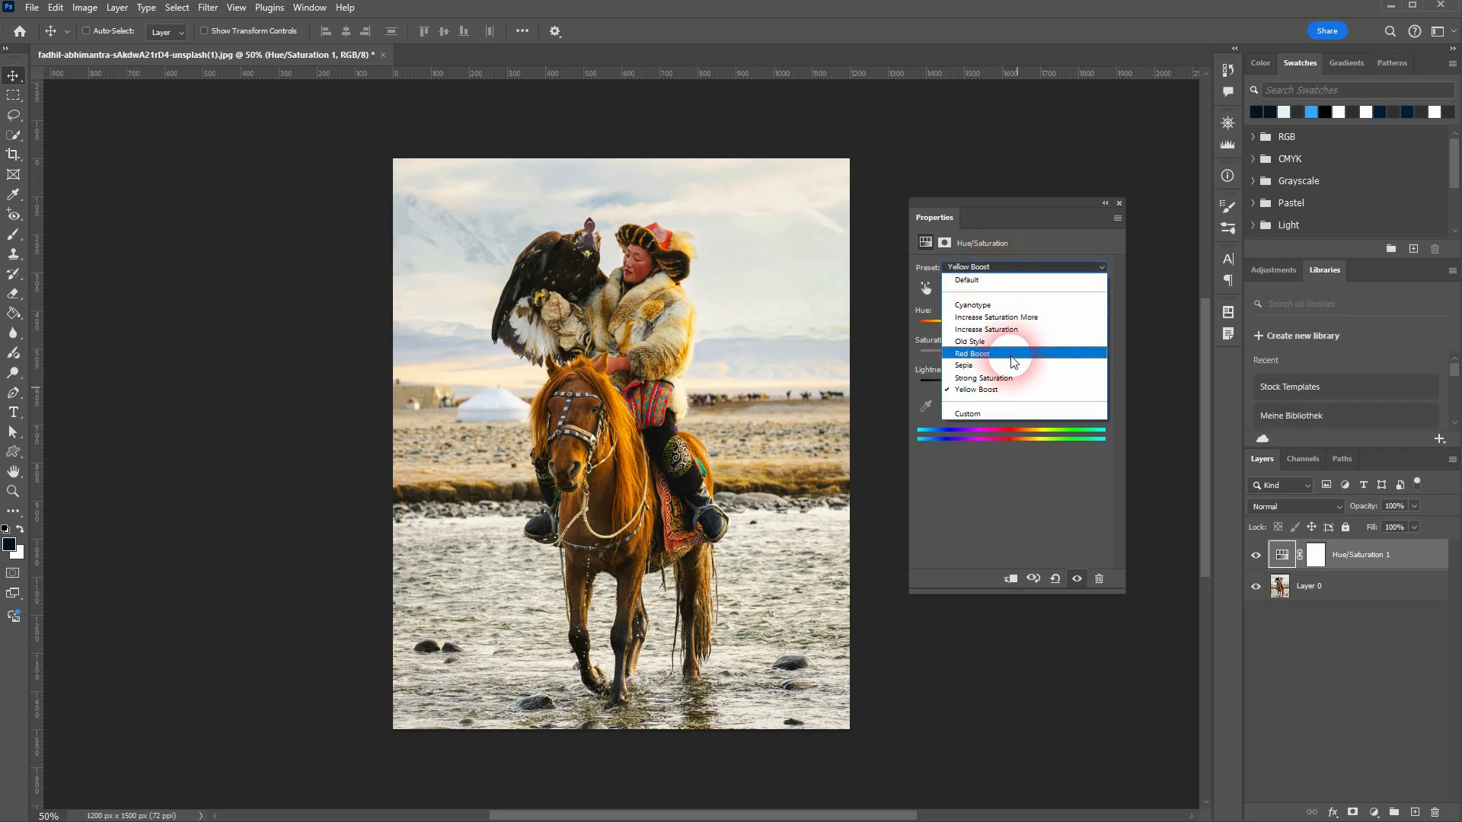
{"action": "left_click", "coordinate": [1011, 356]}
{"action": "left_click", "coordinate": [998, 263]}
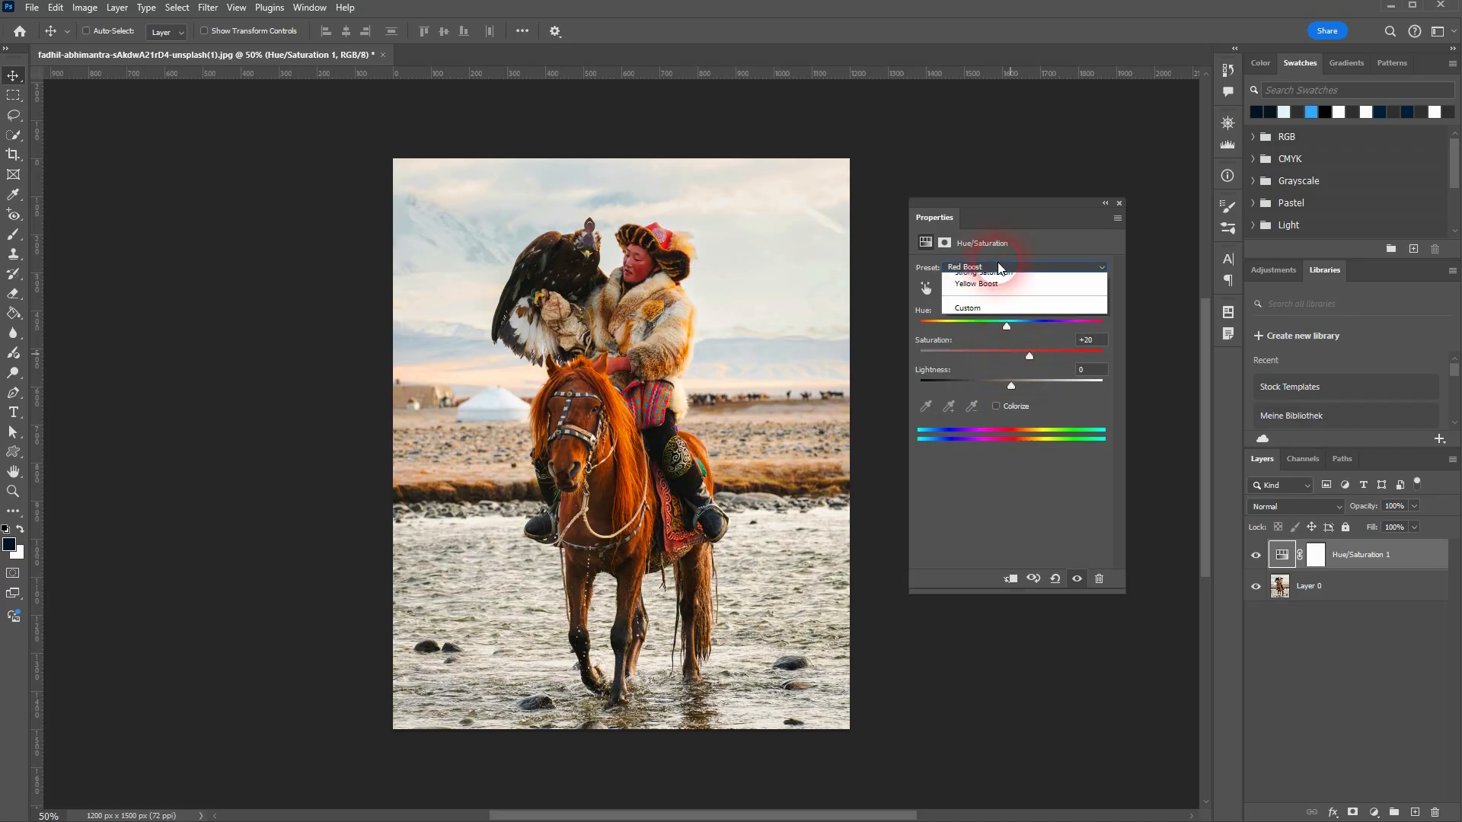
{"action": "left_click", "coordinate": [1020, 326]}
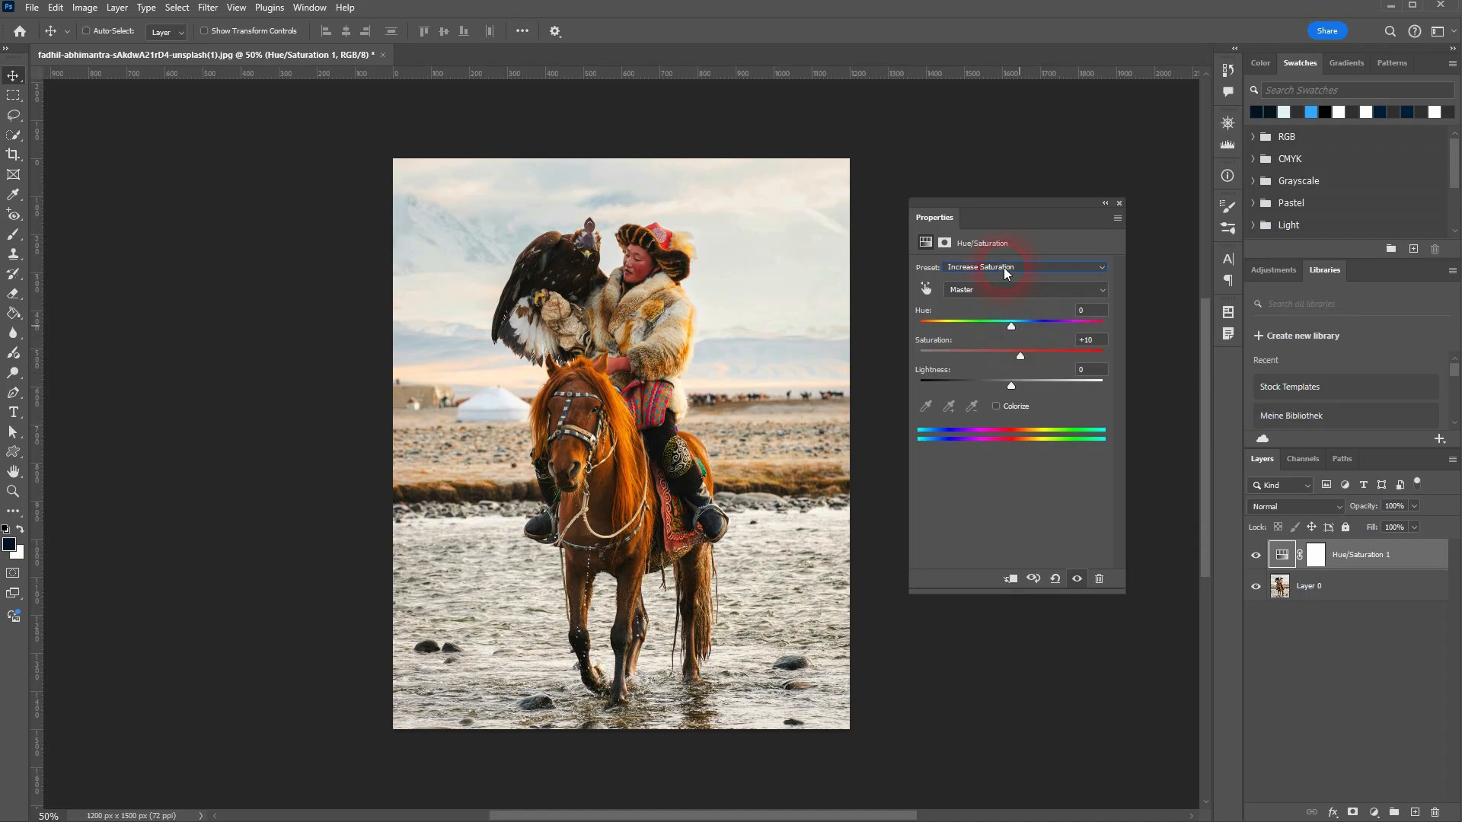
Step: Try the Increase Saturation More preset, then apply the Cyanotype preset to tint the photo blue
{"action": "left_click", "coordinate": [1003, 267]}
{"action": "left_click", "coordinate": [1028, 318]}
{"action": "left_click", "coordinate": [1012, 262]}
{"action": "left_click", "coordinate": [1022, 303]}
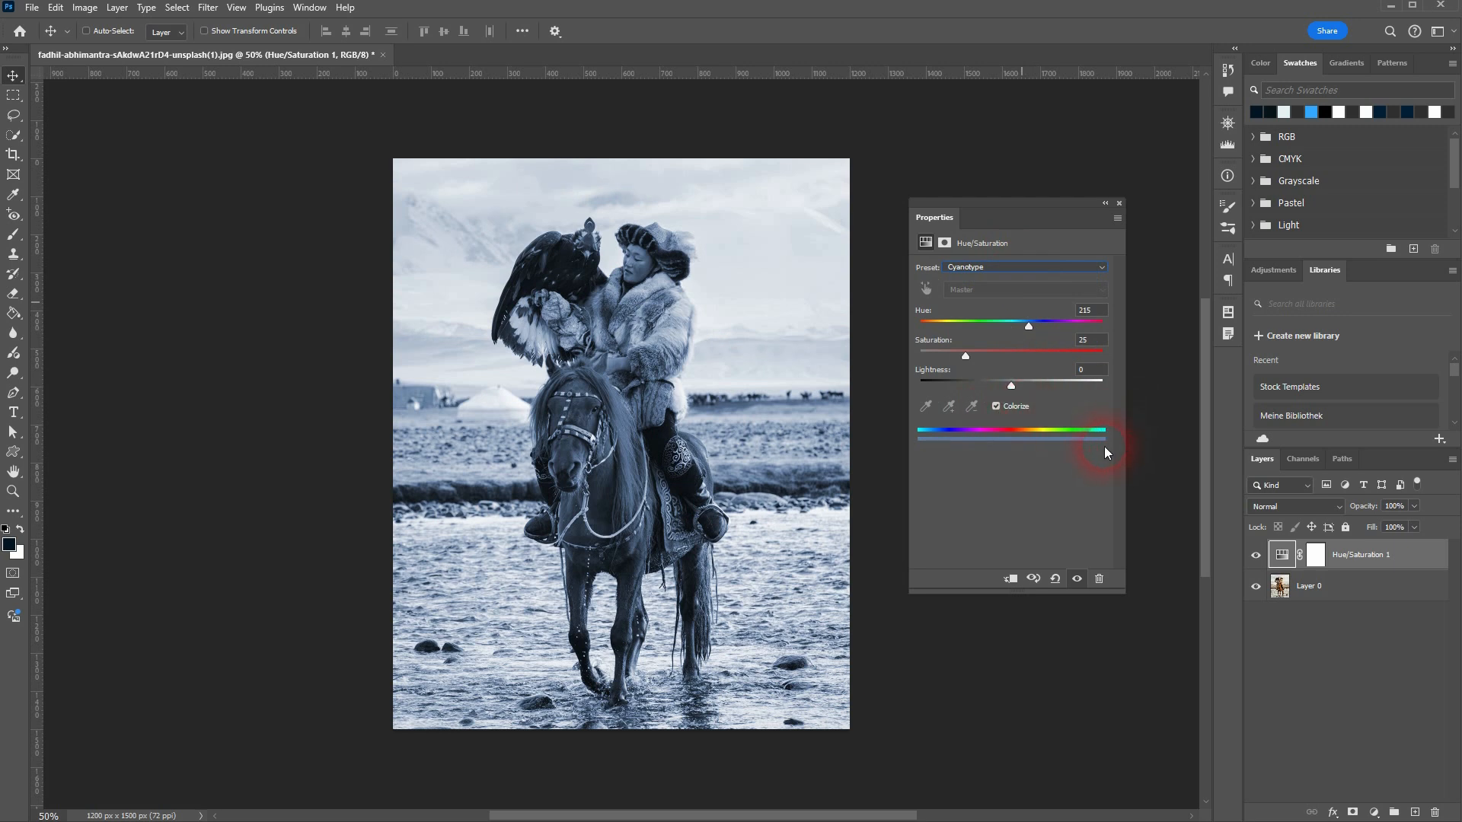
Step: Dock the floating Properties panel between the Swatches and Adjustments panel groups
{"action": "left_click_drag", "start_coordinate": [953, 213], "coordinate": [1368, 258]}
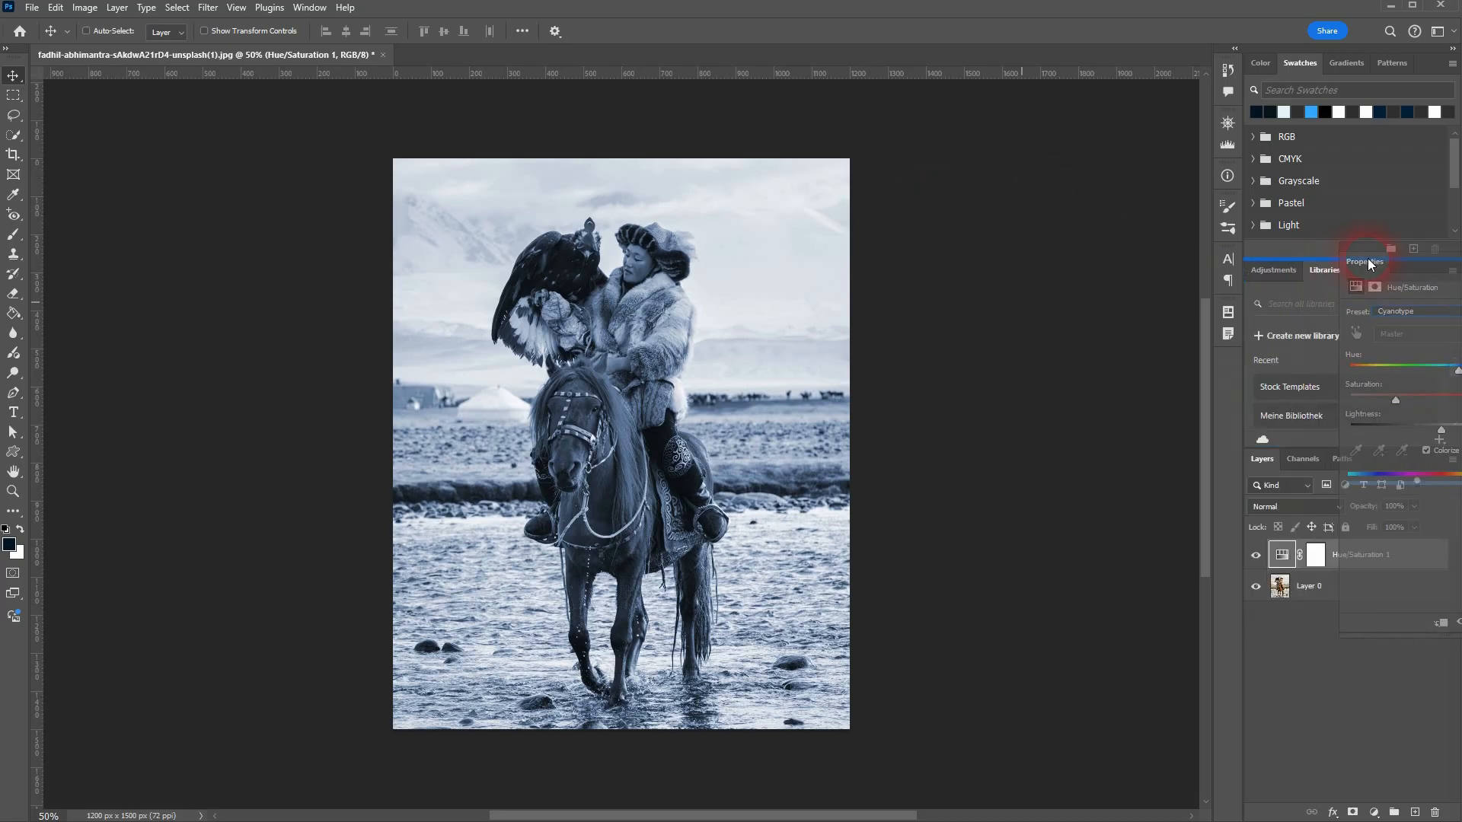